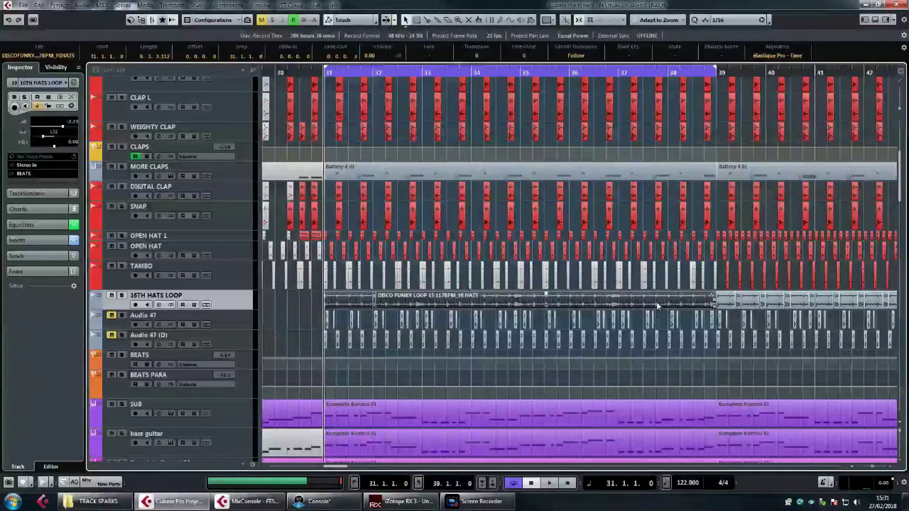
# Select the clips on the 16TH HATS LOOP, Audio 47 and Audio 47 (D) tracks between bars 31 and 39
pyautogui.moveTo(305, 299); pyautogui.dragTo(710, 347)
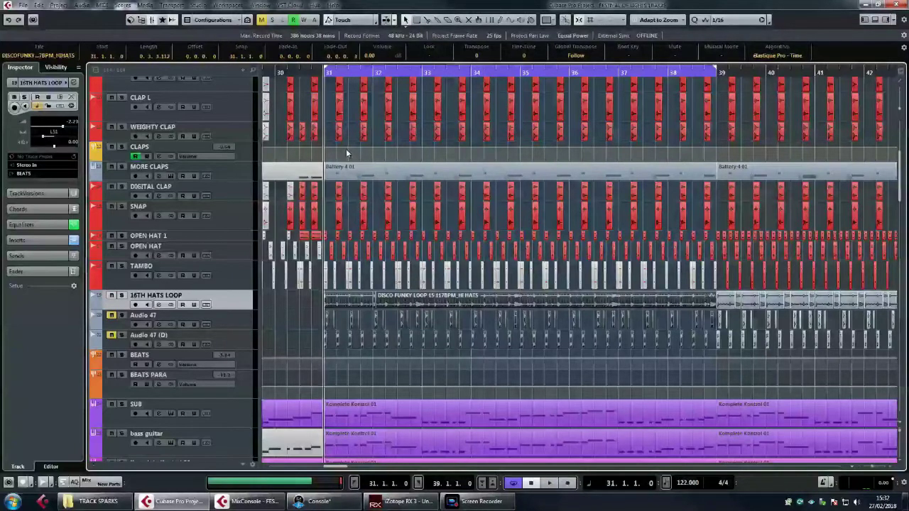
pyautogui.moveTo(317, 75); pyautogui.dragTo(328, 86)
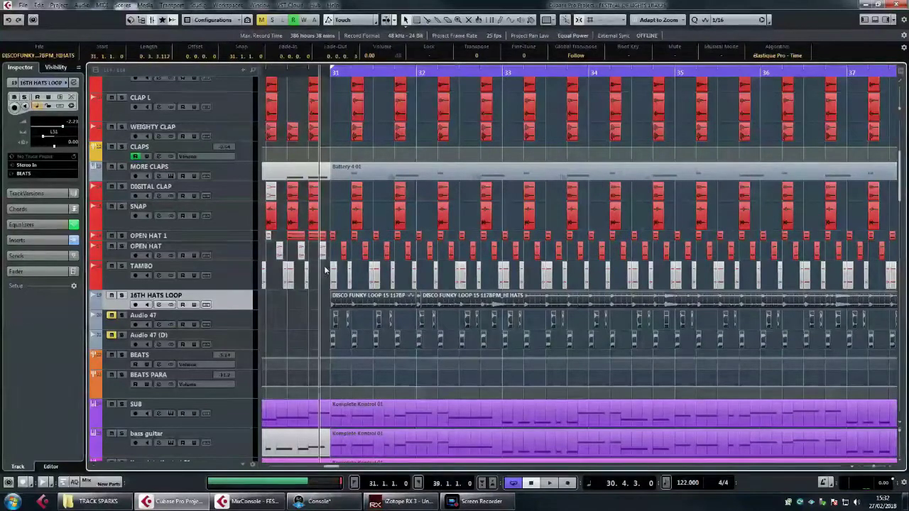
pyautogui.hscroll(1, 446, 277)
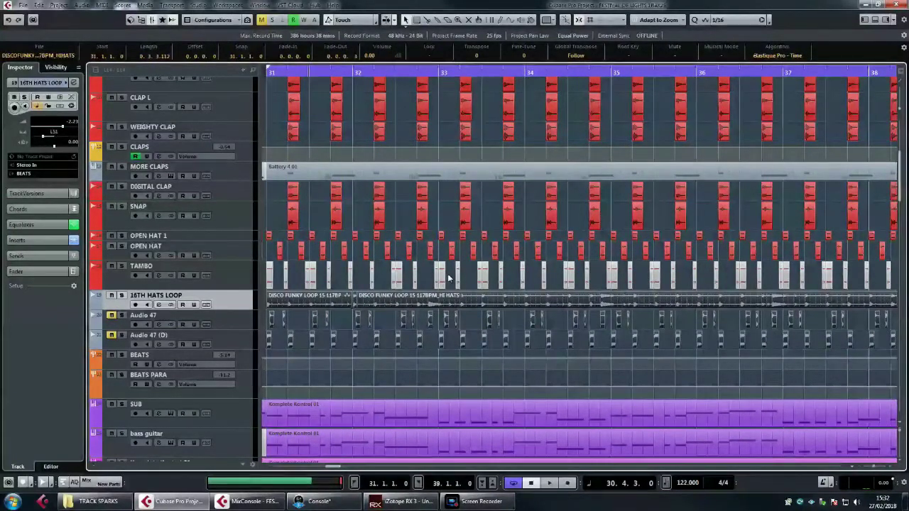
pyautogui.press('g')
pyautogui.press('g')
pyautogui.press('g')
pyautogui.press('h')
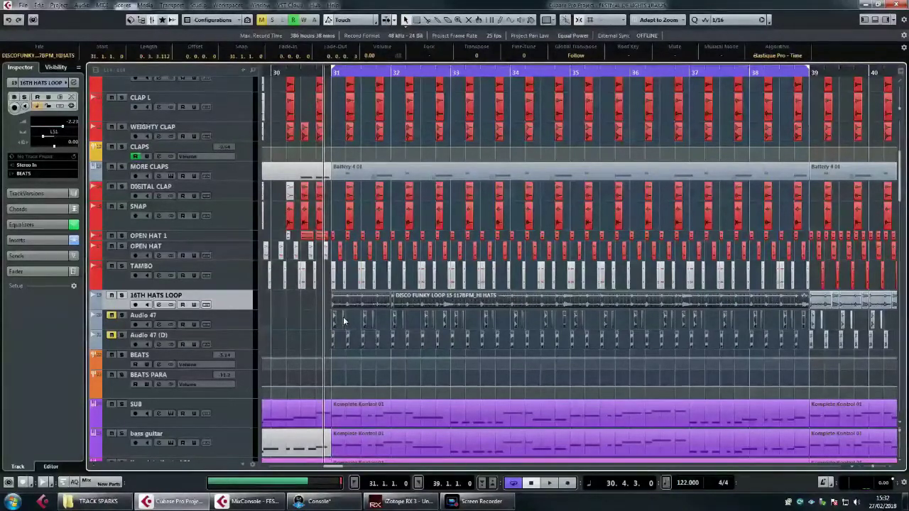
pyautogui.click(322, 303)
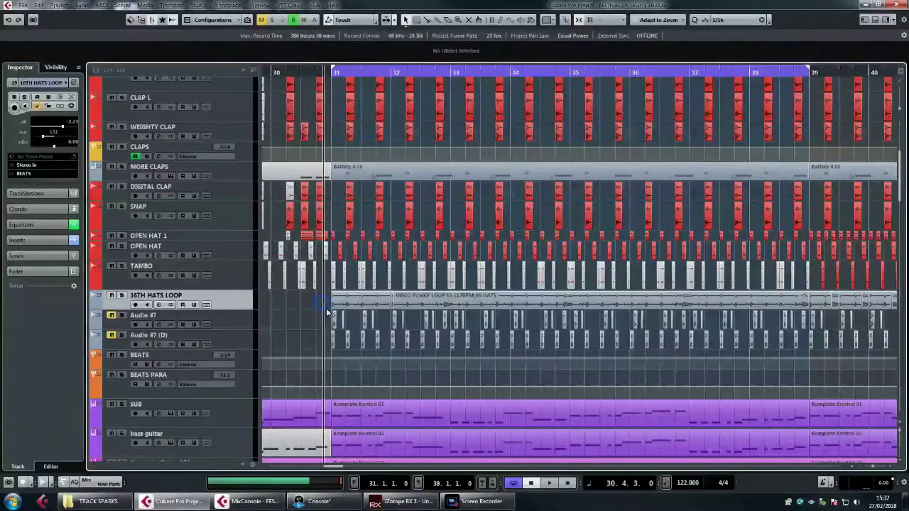
pyautogui.moveTo(352, 333); pyautogui.dragTo(803, 352)
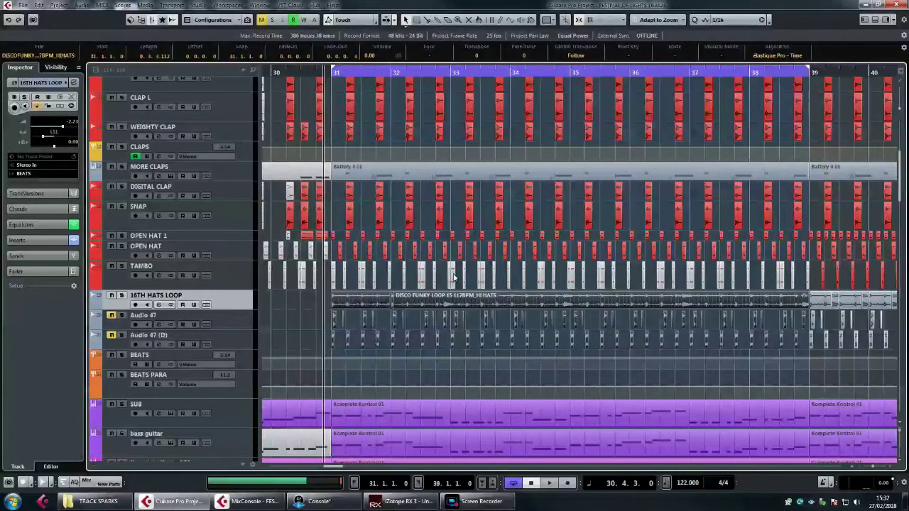
# Select only the DISCO FUNKY LOOP clips on the 16TH HATS LOOP track between bars 31 and 39
pyautogui.click(434, 303)
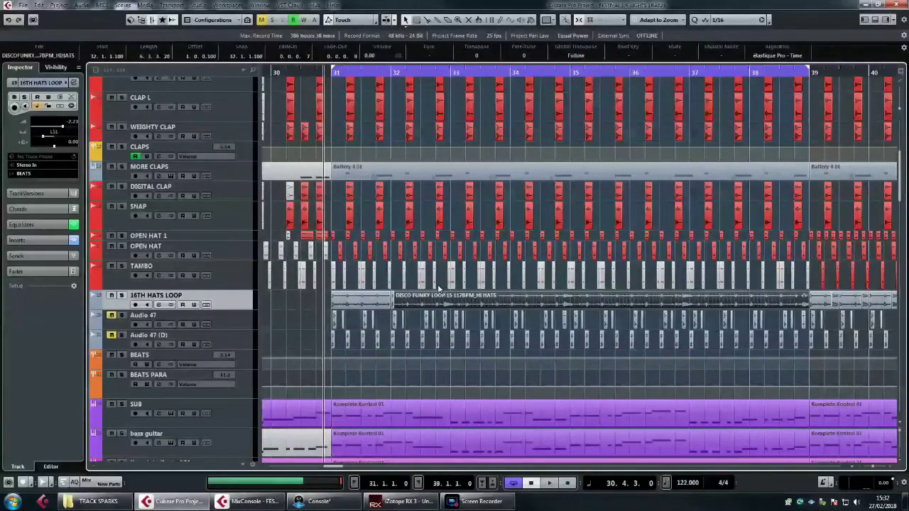
pyautogui.click(295, 304)
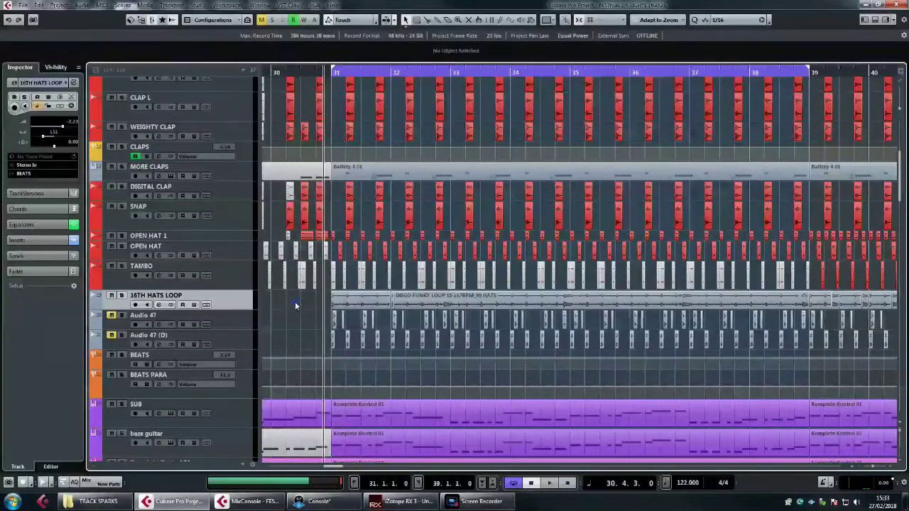
pyautogui.moveTo(295, 304); pyautogui.dragTo(791, 306)
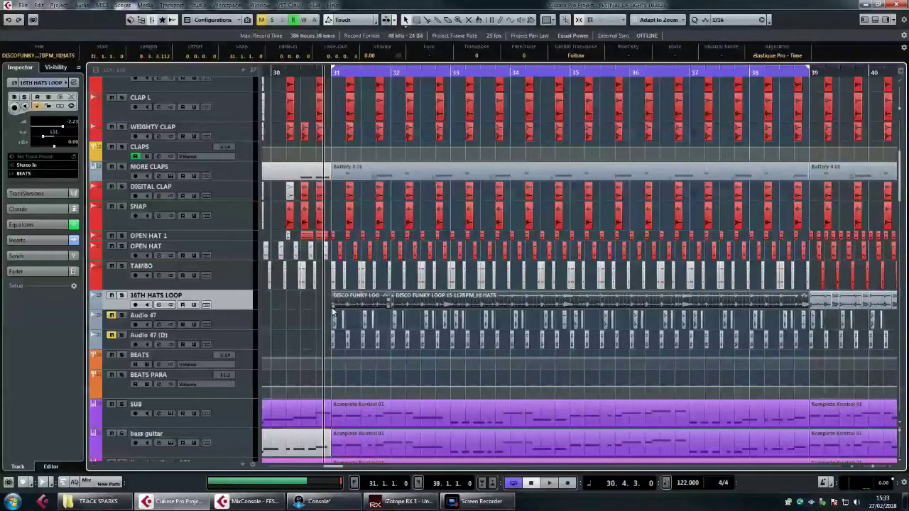
pyautogui.moveTo(311, 300); pyautogui.dragTo(793, 299)
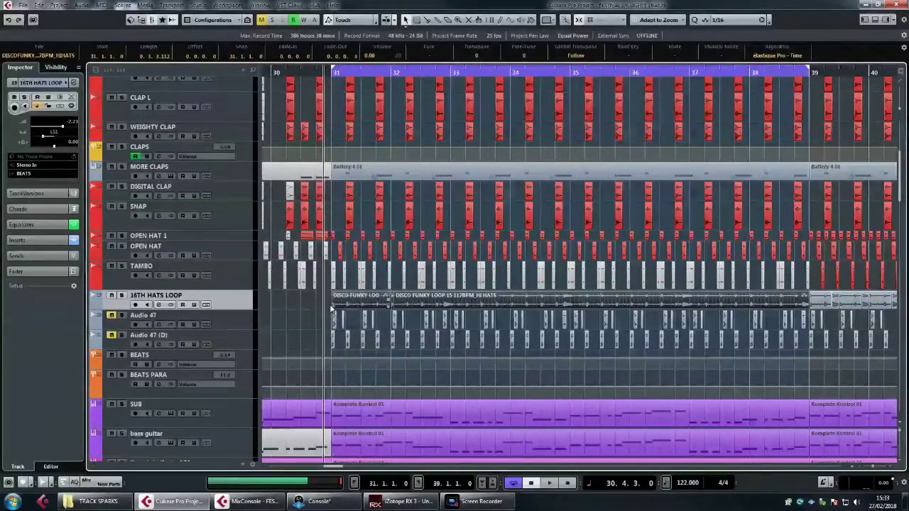
pyautogui.moveTo(320, 304); pyautogui.dragTo(660, 307)
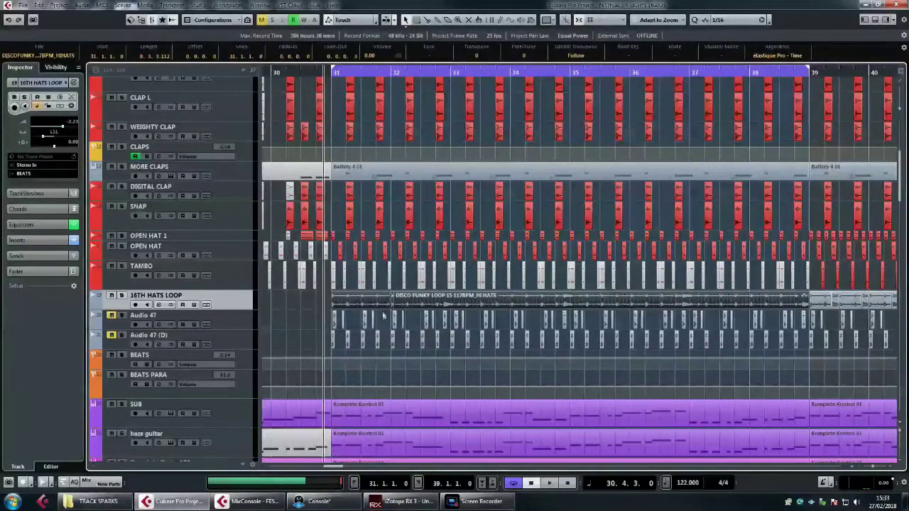
pyautogui.click(350, 303)
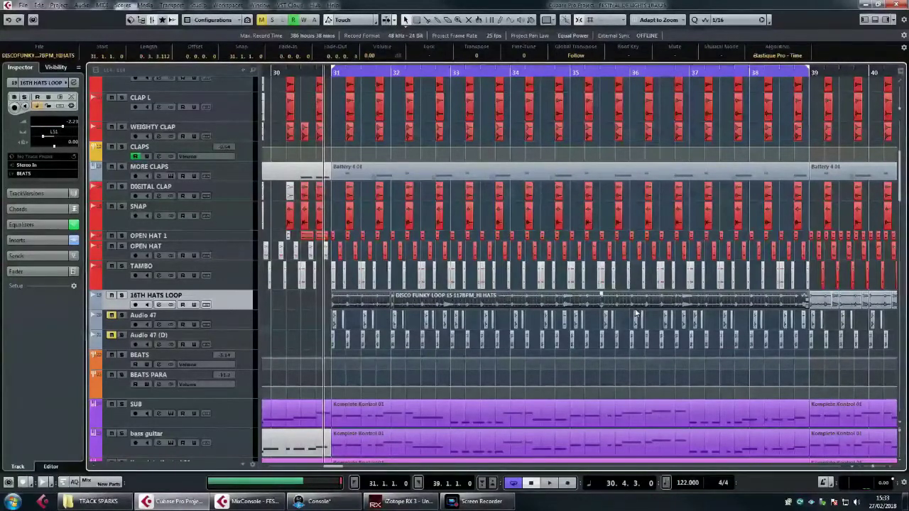
pyautogui.click(294, 301)
pyautogui.click(511, 304)
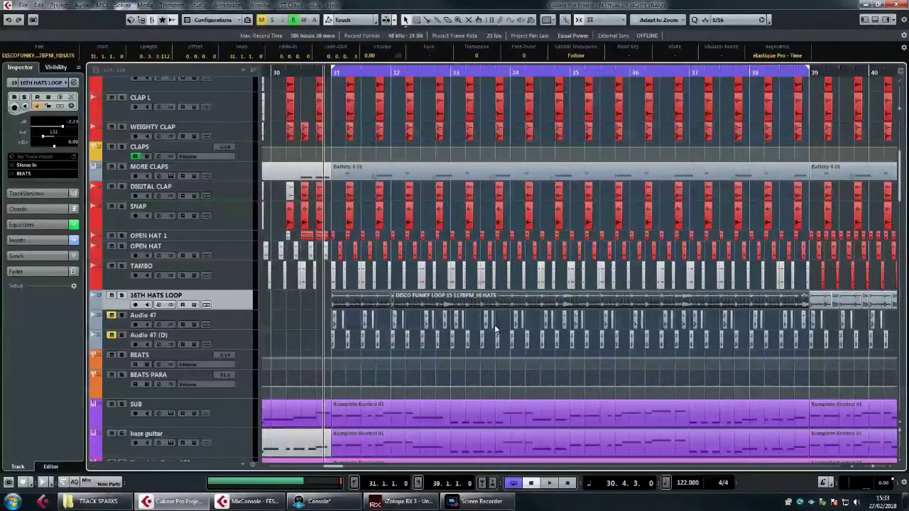
# Play the full arrangement from the start of the loop range at bar 31 and stop it
pyautogui.press('KP_1')
pyautogui.press('space')
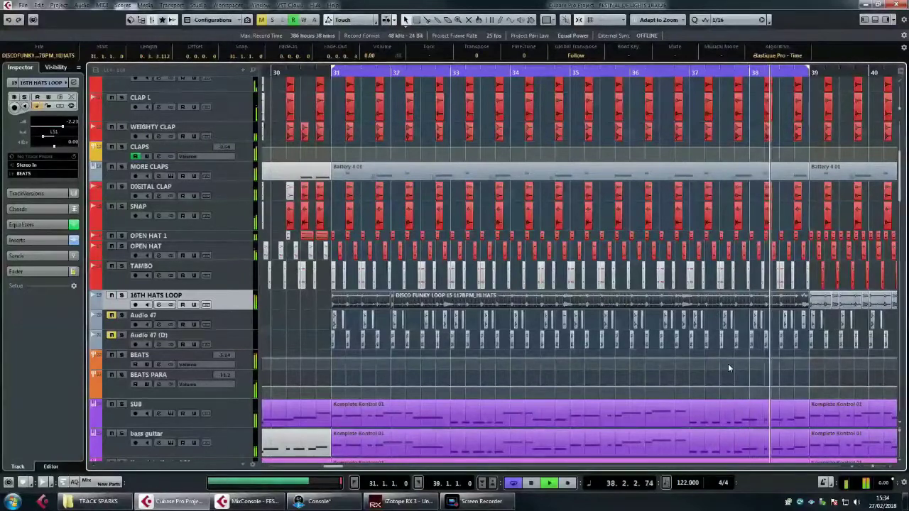
pyautogui.press('space')
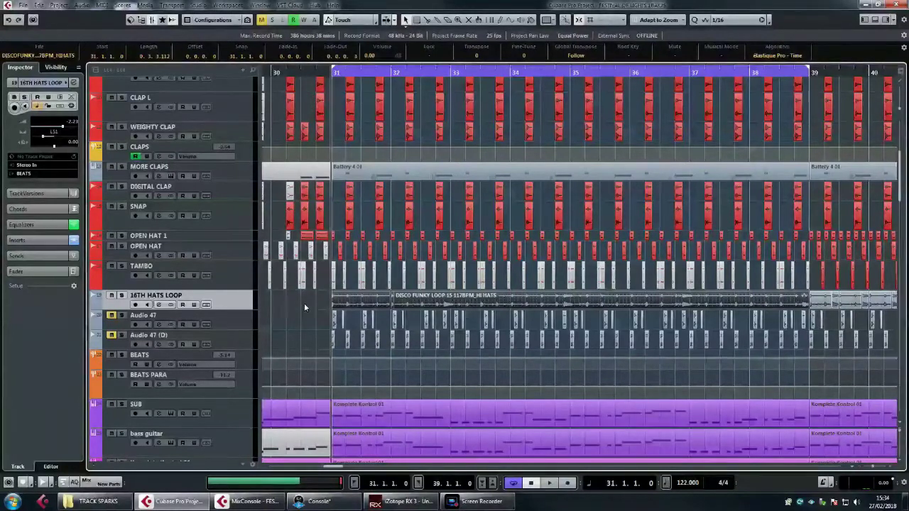
# Listen to the 16TH HATS LOOP track in solo from bar 31, and release the solo
pyautogui.click(122, 294)
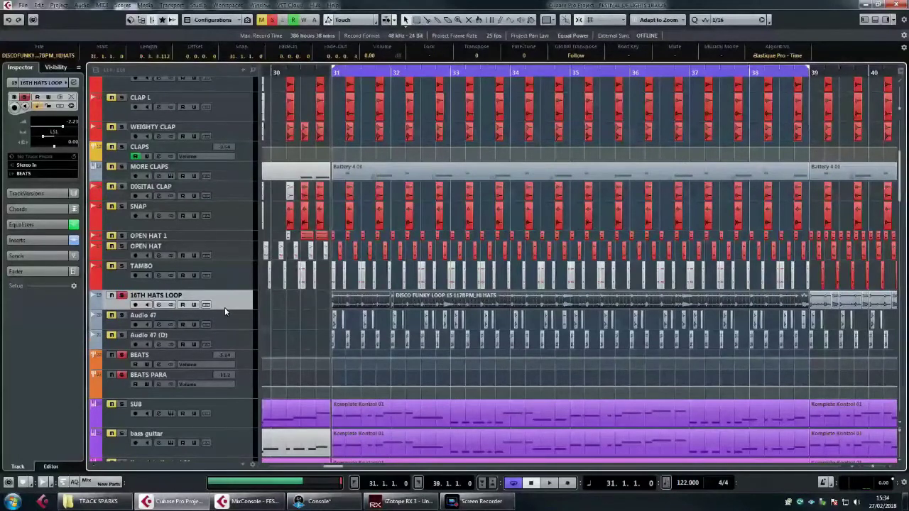
pyautogui.press('space')
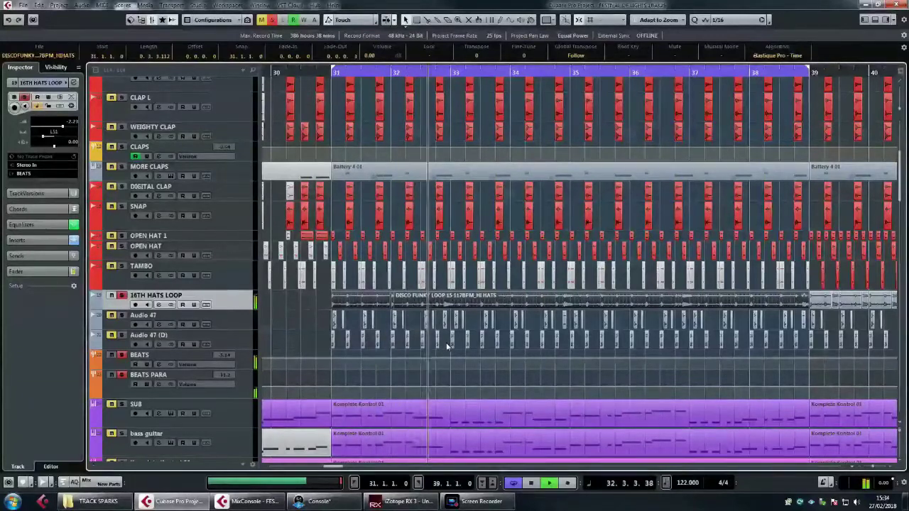
pyautogui.press('space')
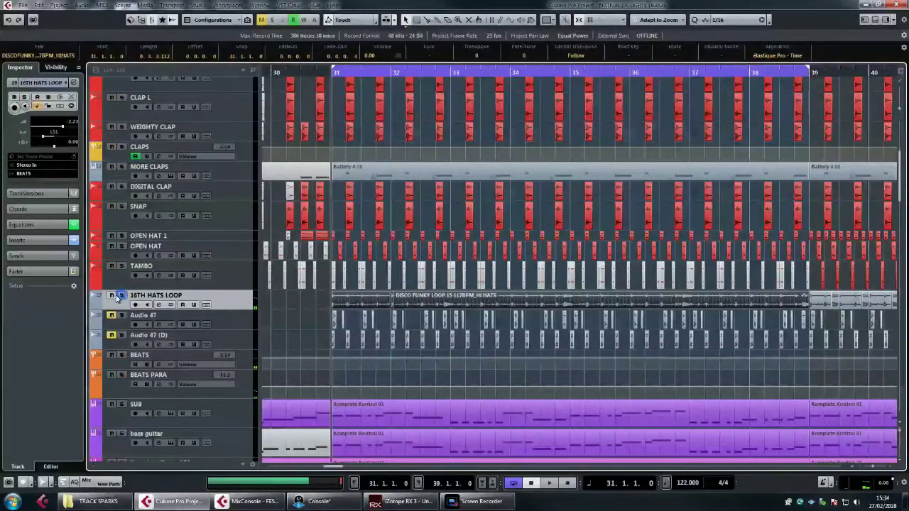
# Compare the mix from bar 31 with the 16TH HATS LOOP track muted and unmuted, leaving it unmuted
pyautogui.press('space')
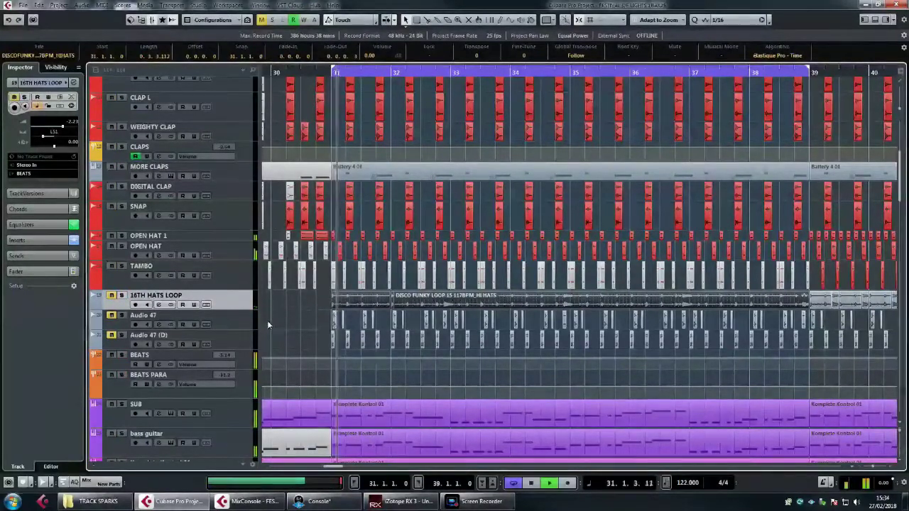
pyautogui.click(111, 296)
pyautogui.press('space')
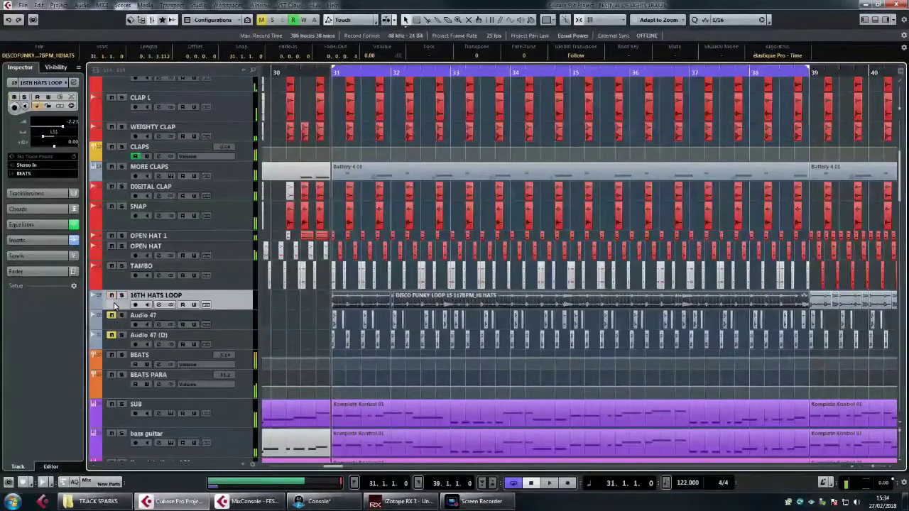
pyautogui.press('space')
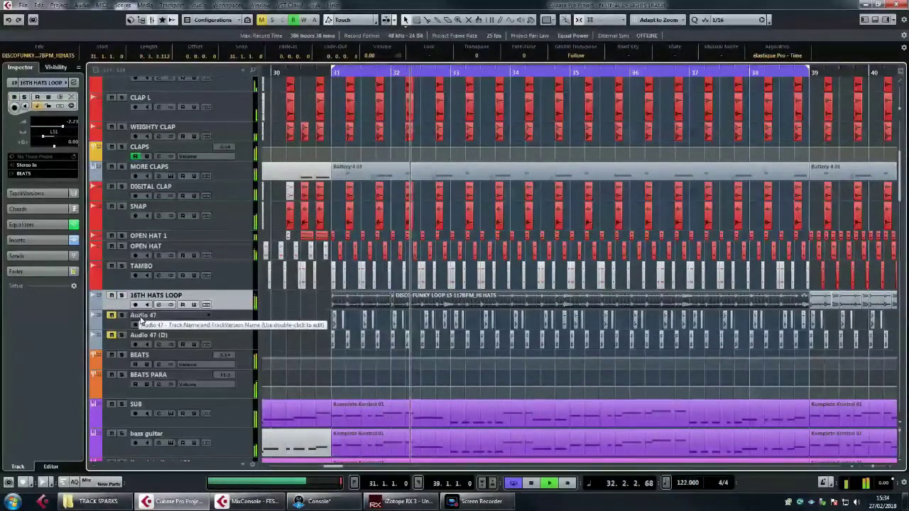
pyautogui.press('space')
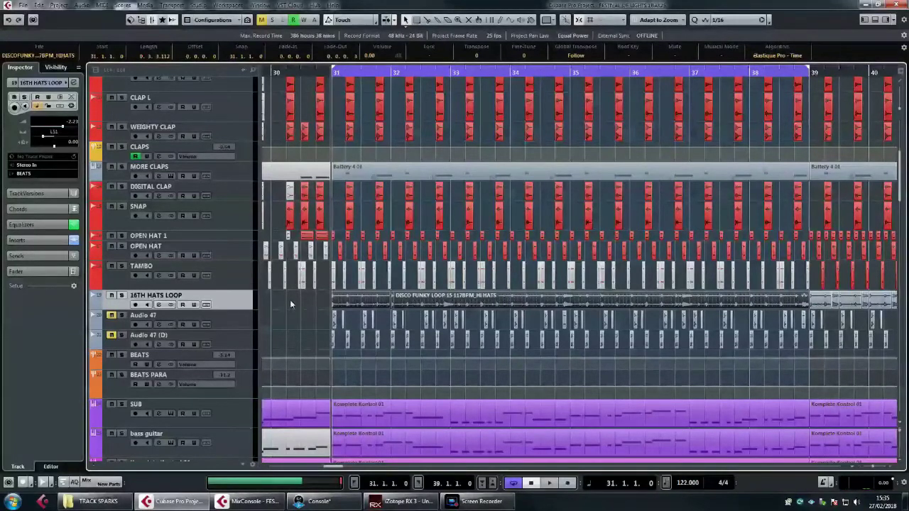
# Reselect the two DISCO FUNKY LOOP clips on the 16TH HATS LOOP track within the loop range
pyautogui.moveTo(298, 300); pyautogui.dragTo(759, 301)
pyautogui.click(362, 300)
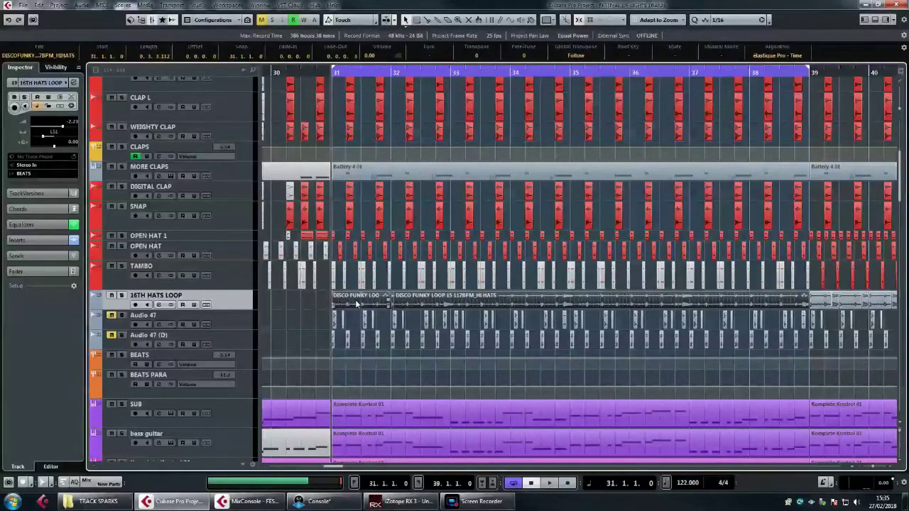
pyautogui.click(561, 303)
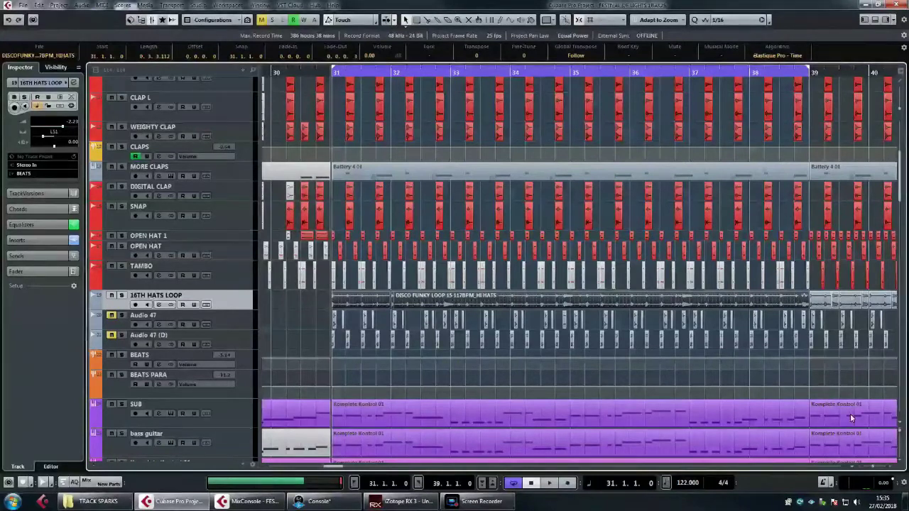
# Select the Audio 47 track's clips between bars 31 and 39, and reselect the 16TH HATS LOOP clips above them
pyautogui.click(241, 325)
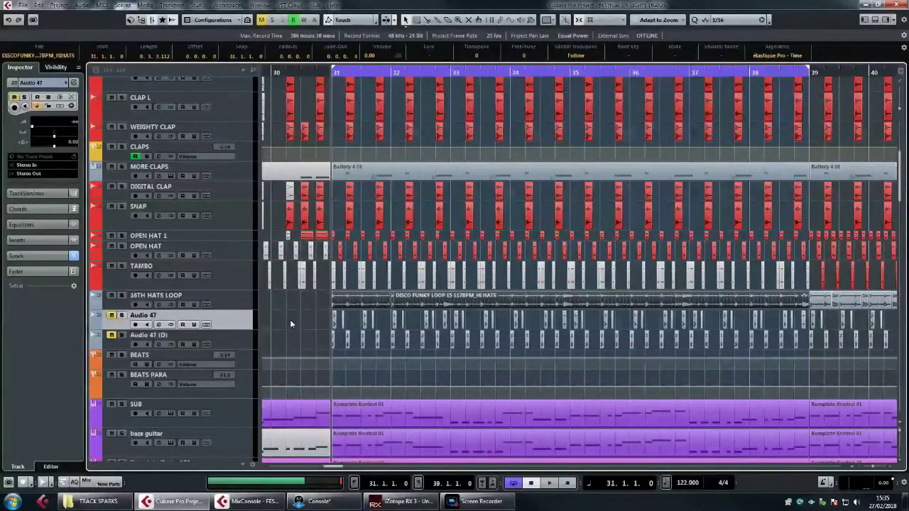
pyautogui.moveTo(290, 321); pyautogui.dragTo(438, 326)
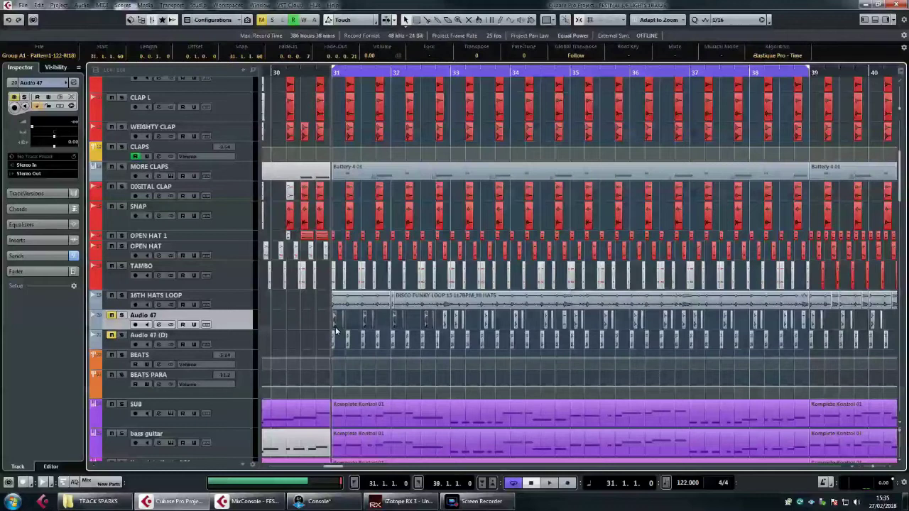
pyautogui.moveTo(317, 322); pyautogui.dragTo(812, 323)
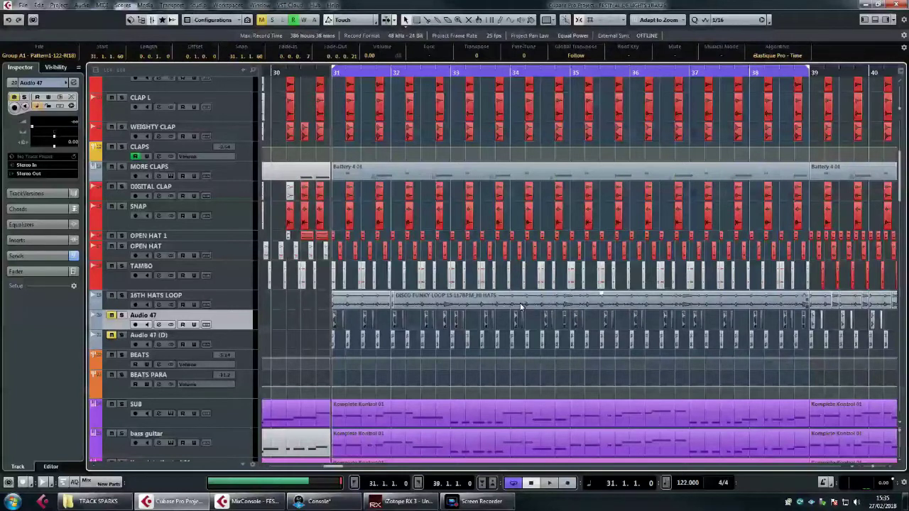
pyautogui.moveTo(314, 300); pyautogui.dragTo(639, 309)
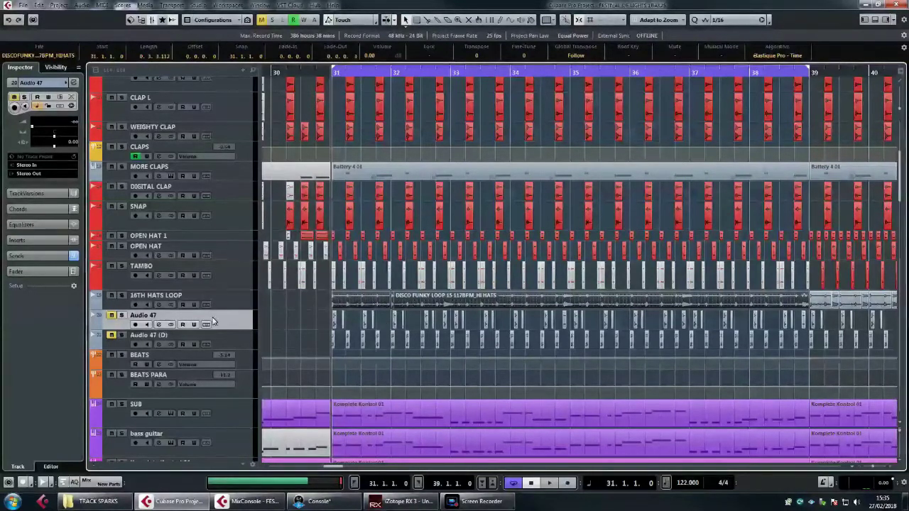
# View the 16TH HATS LOOP track's channel settings with its inserts and equalizer, and close them
pyautogui.click(240, 304)
pyautogui.click(242, 325)
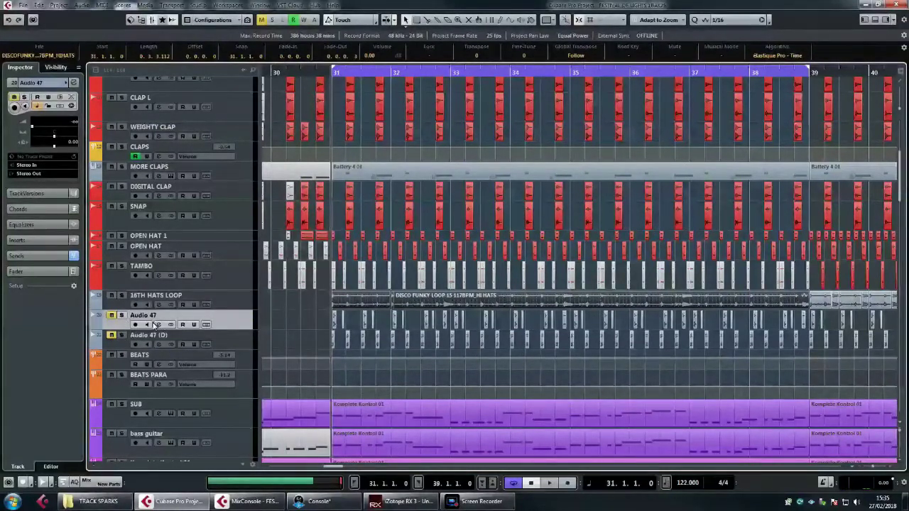
pyautogui.click(152, 323)
pyautogui.click(222, 298)
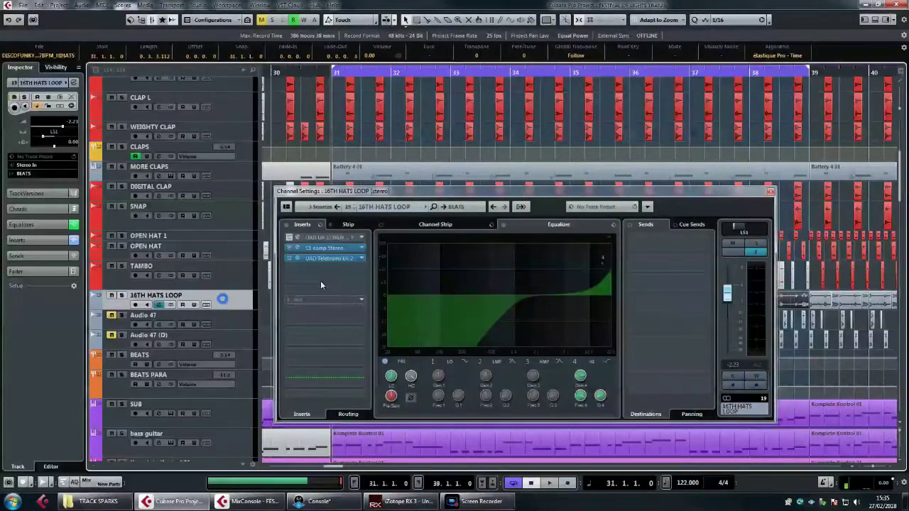
pyautogui.click(769, 190)
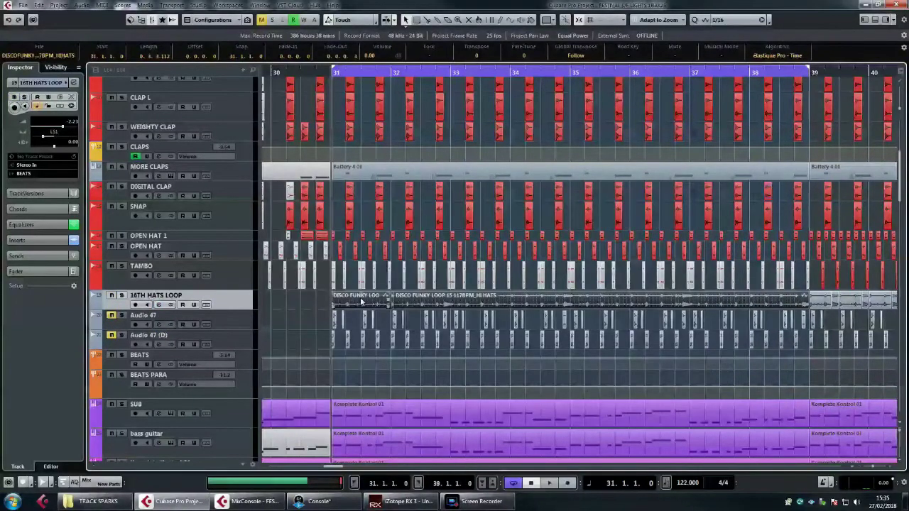
pyautogui.press('Delete')
# Reopen the 16TH HATS LOOP channel settings, review the C1 comp Stereo insert's compressor settings, and close the plug-in
pyautogui.click(160, 305)
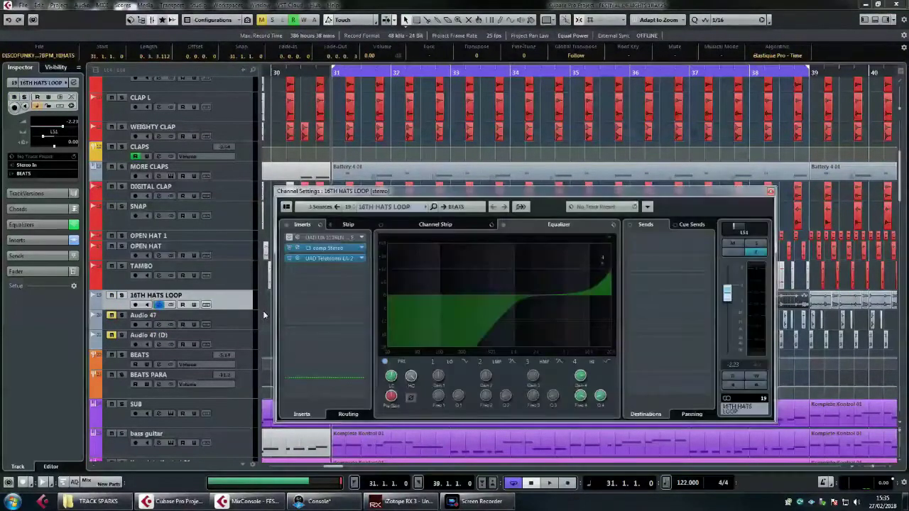
pyautogui.doubleClick(315, 250)
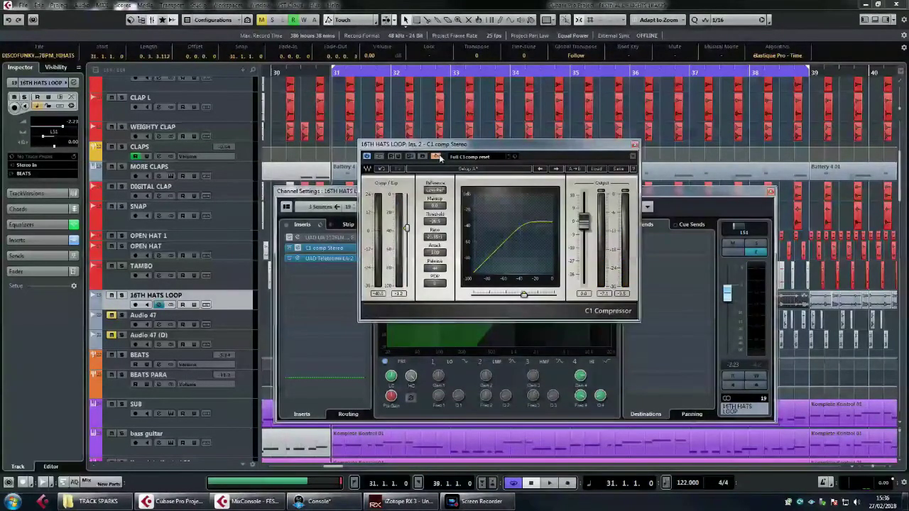
pyautogui.moveTo(454, 147); pyautogui.dragTo(463, 177)
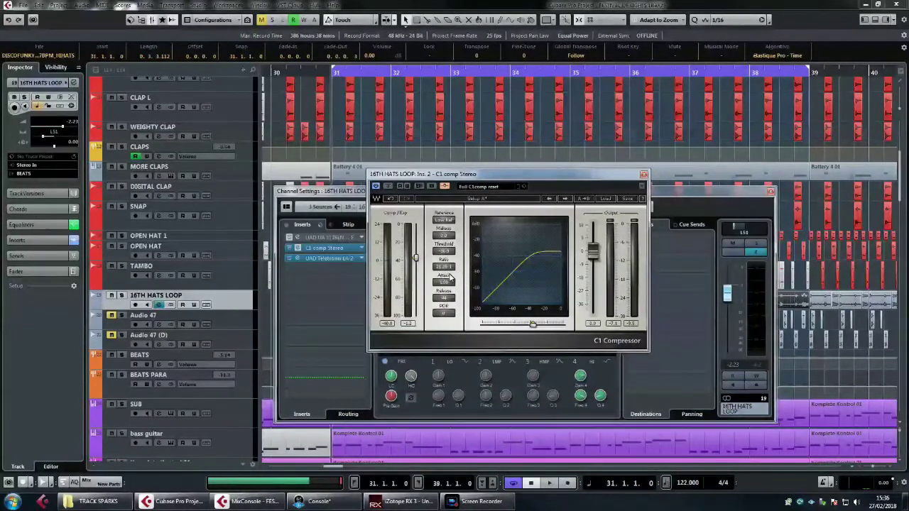
pyautogui.click(644, 175)
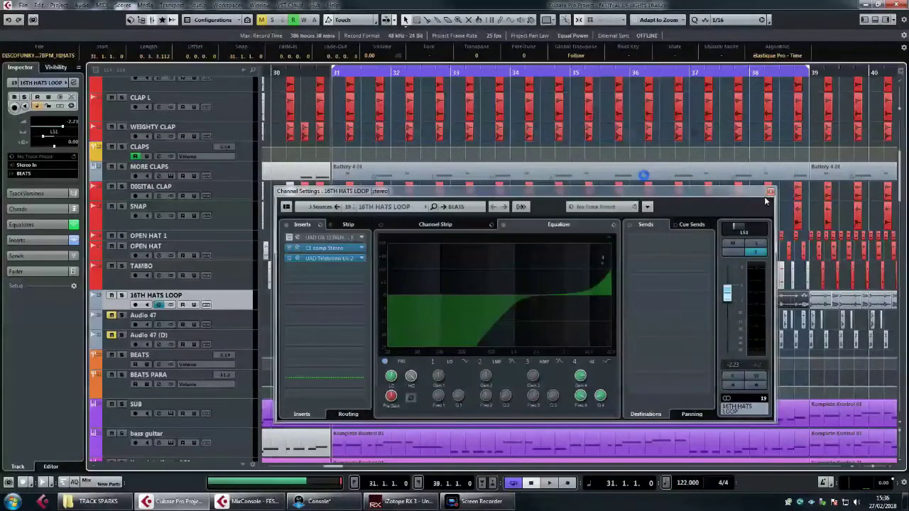
# Close the 16TH HATS LOOP channel settings, solo the Audio 47 track and open its channel settings
pyautogui.click(771, 193)
pyautogui.click(232, 318)
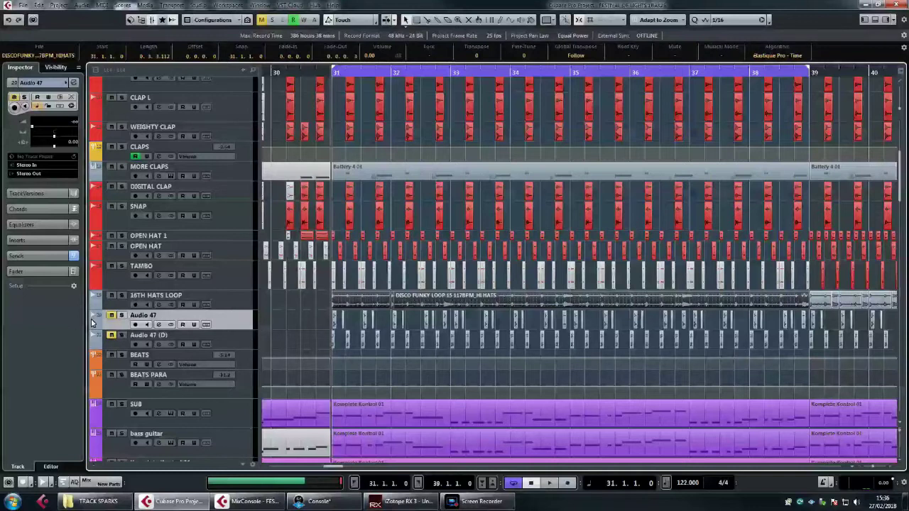
pyautogui.click(121, 316)
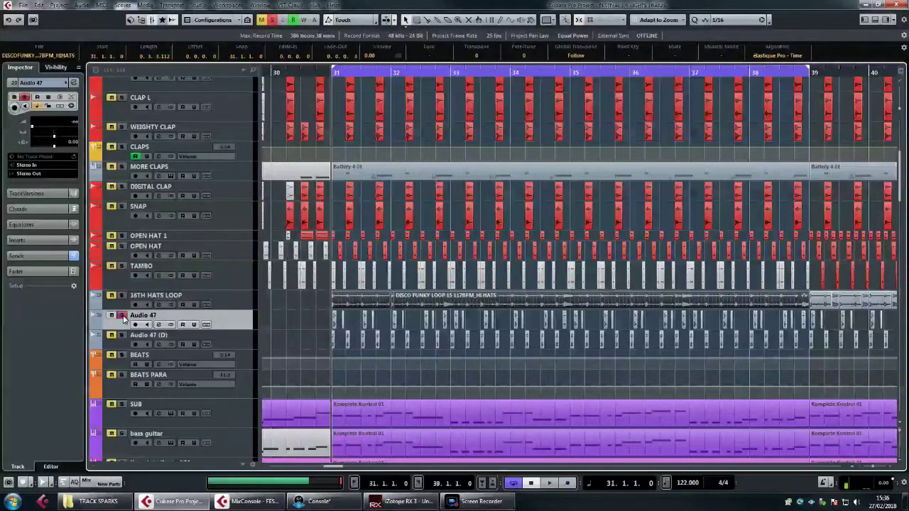
pyautogui.click(159, 324)
# Route Audio 47's first send to the 16TH HATS LOOP C1 comp Stereo side-chain and set the send to pre-fader
pyautogui.click(699, 248)
pyautogui.click(705, 244)
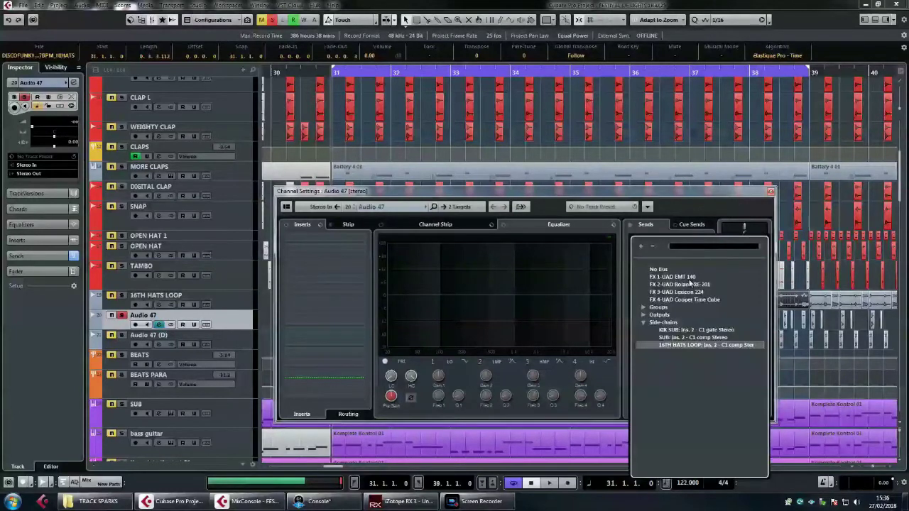
pyautogui.click(710, 346)
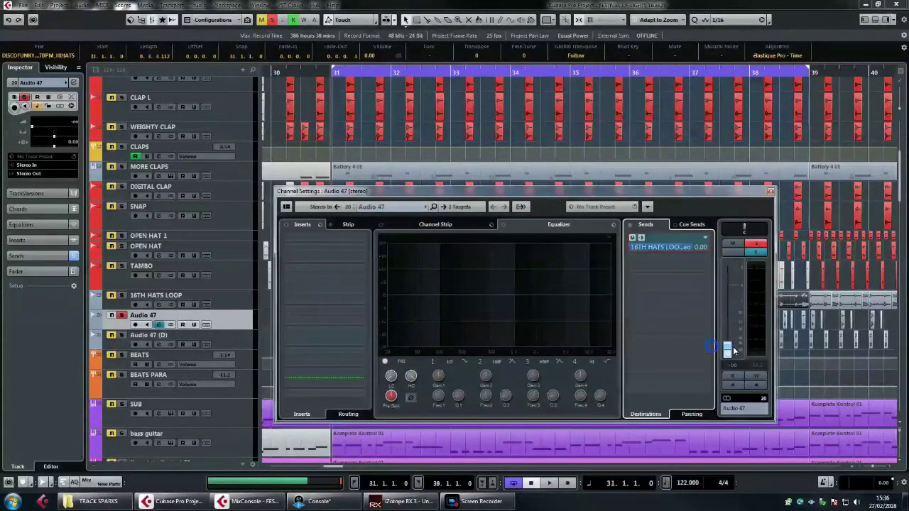
pyautogui.click(641, 238)
pyautogui.click(642, 240)
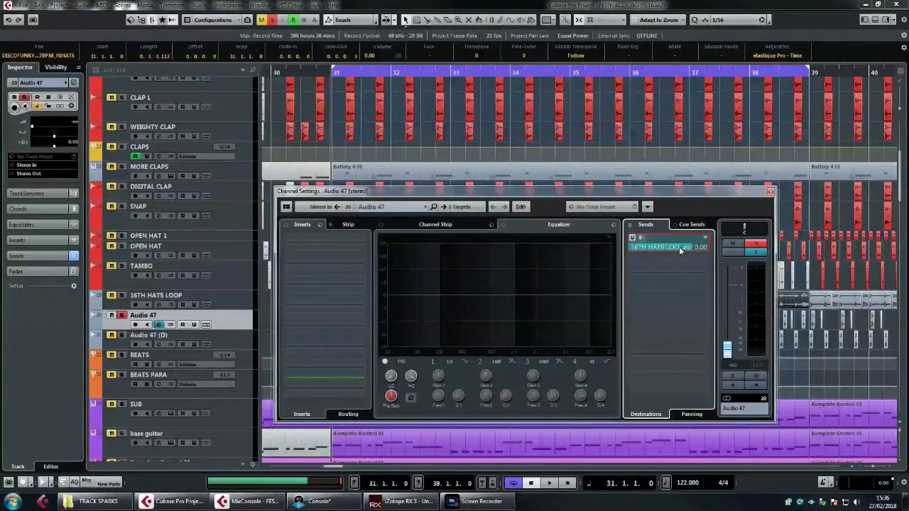
pyautogui.click(641, 240)
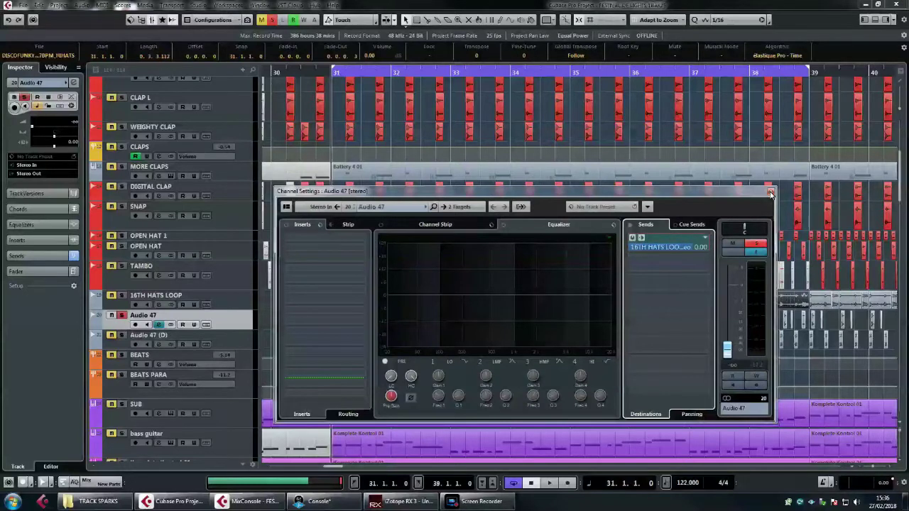
# Audition Audio 47 with its channel fader raised to -5.20, and pull the fader back down to minimum
pyautogui.moveTo(733, 350); pyautogui.dragTo(736, 295)
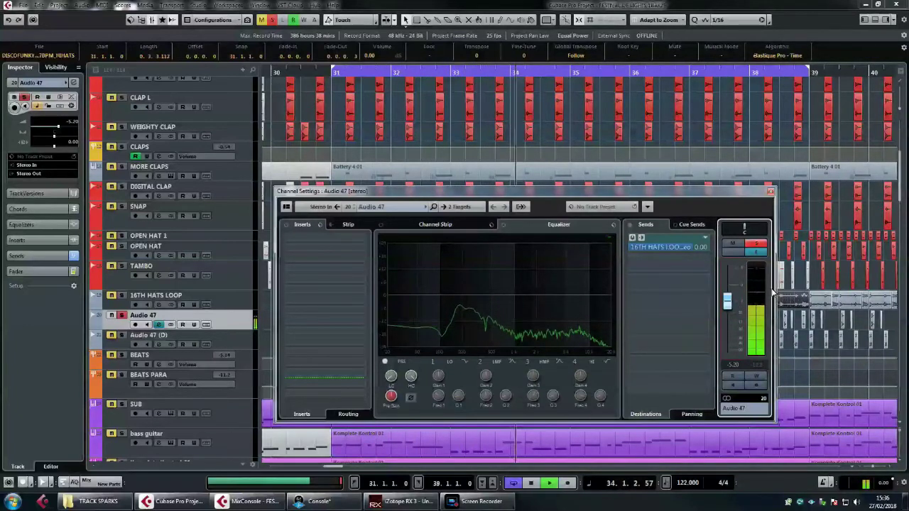
pyautogui.press('space')
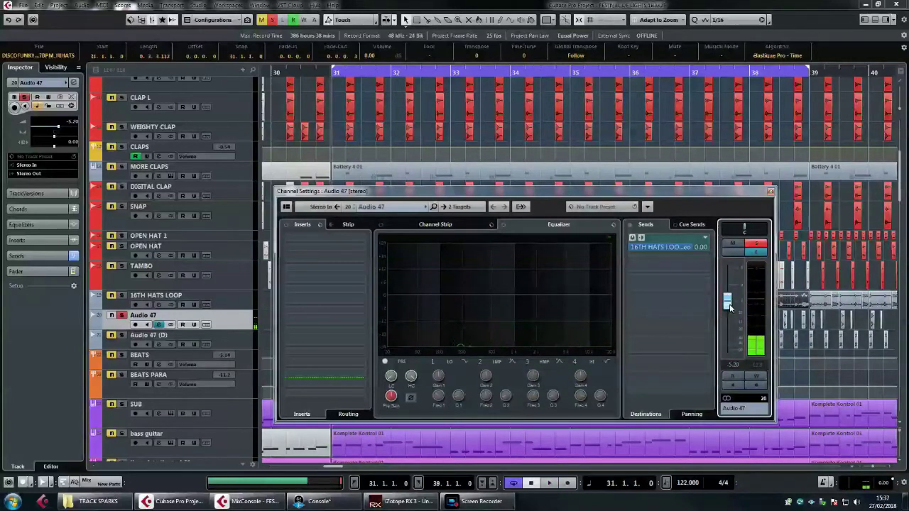
pyautogui.moveTo(727, 304); pyautogui.dragTo(705, 429)
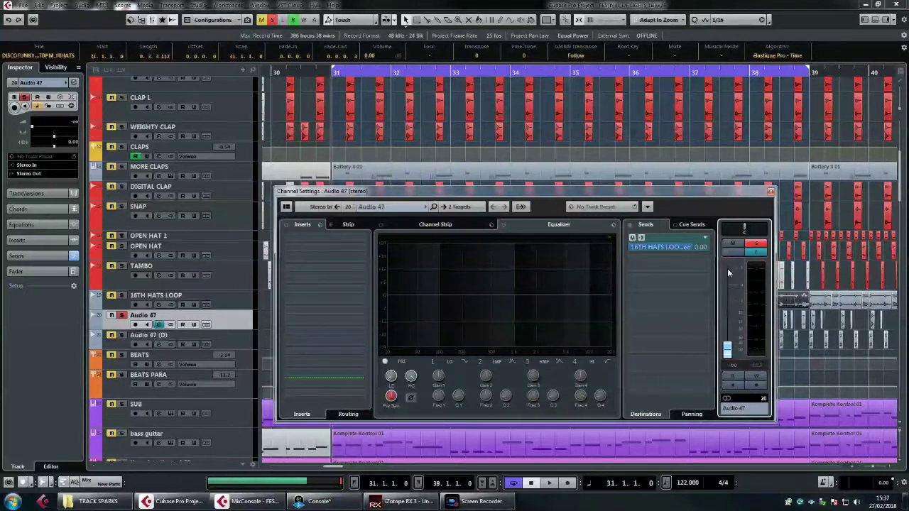
# Solo the 16TH HATS LOOP track alongside Audio 47, close the channel settings and audition the loop from bar 31
pyautogui.click(124, 298)
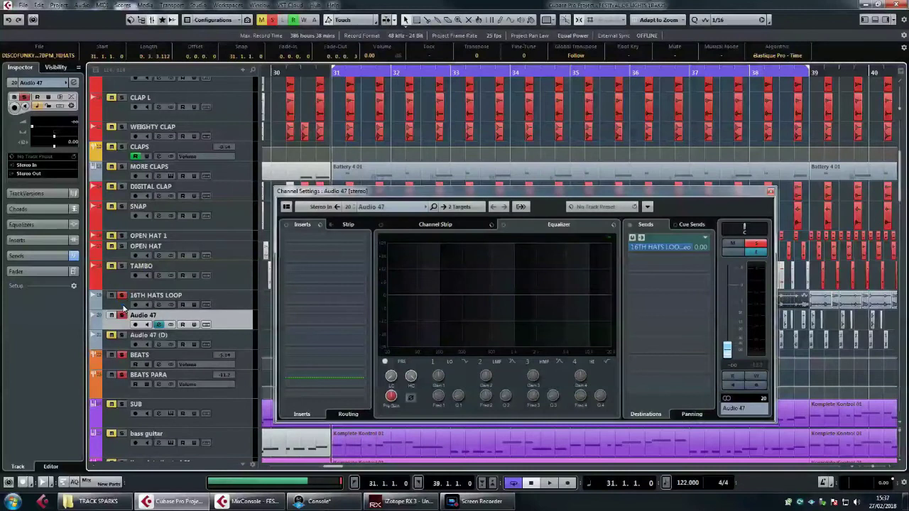
pyautogui.click(124, 307)
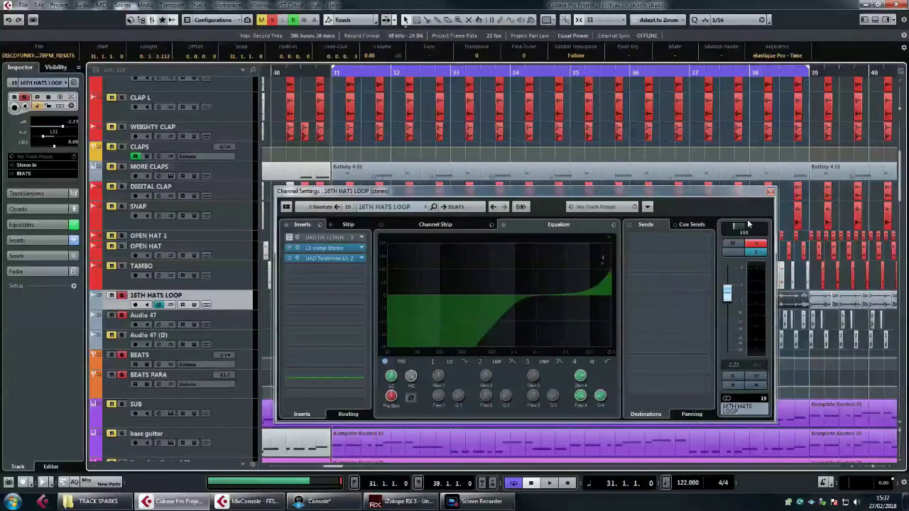
pyautogui.click(771, 192)
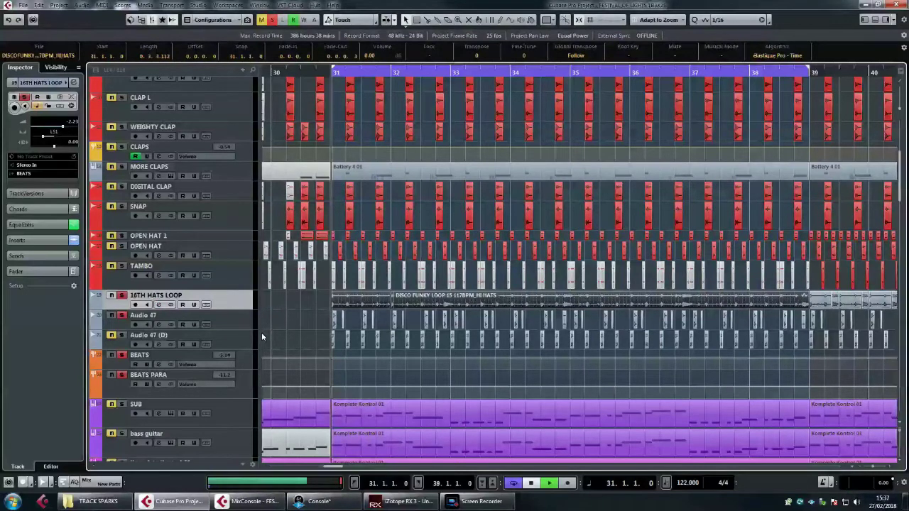
pyautogui.press('space')
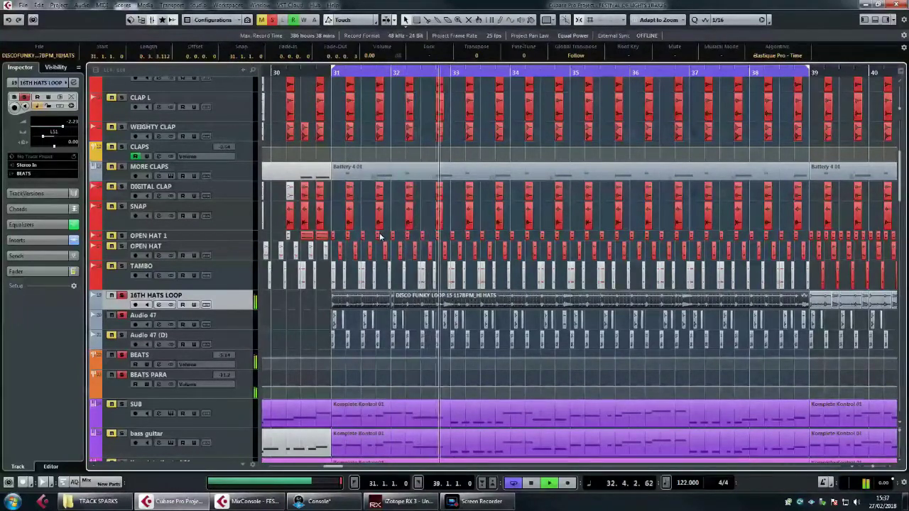
pyautogui.press('h')
pyautogui.press('h')
pyautogui.press('h')
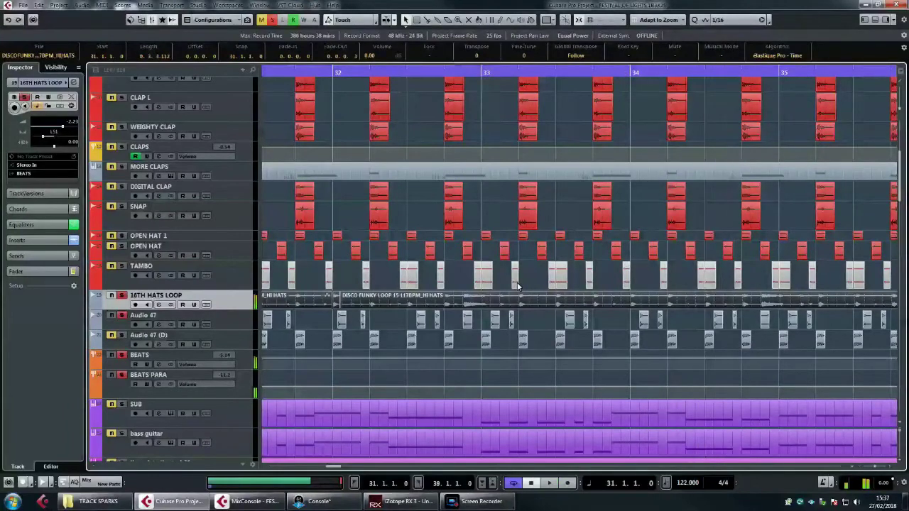
pyautogui.press('space')
# Examine the Audio 47 trigger clips in bar 31 by selecting the first four, and clear the selection
pyautogui.moveTo(379, 74); pyautogui.dragTo(364, 85)
pyautogui.press('g')
pyautogui.press('g')
pyautogui.press('g')
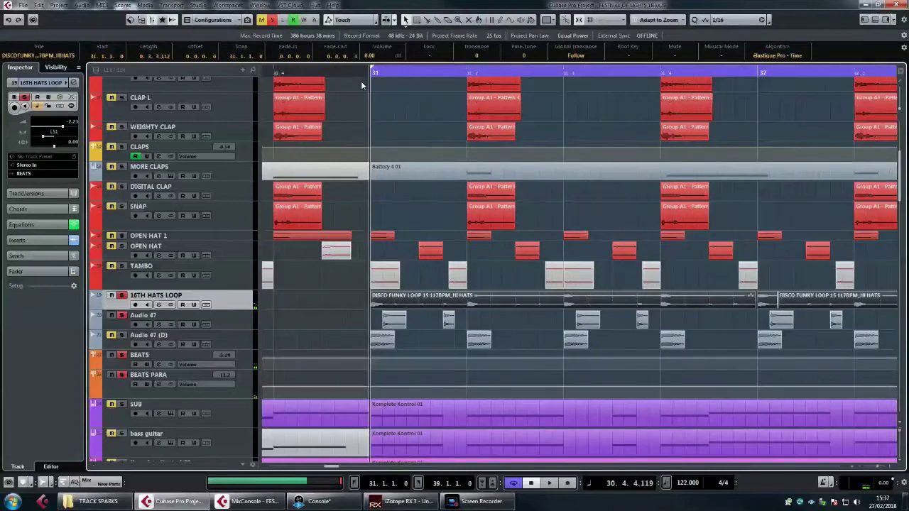
pyautogui.moveTo(362, 319); pyautogui.dragTo(459, 331)
pyautogui.moveTo(519, 320); pyautogui.dragTo(632, 320)
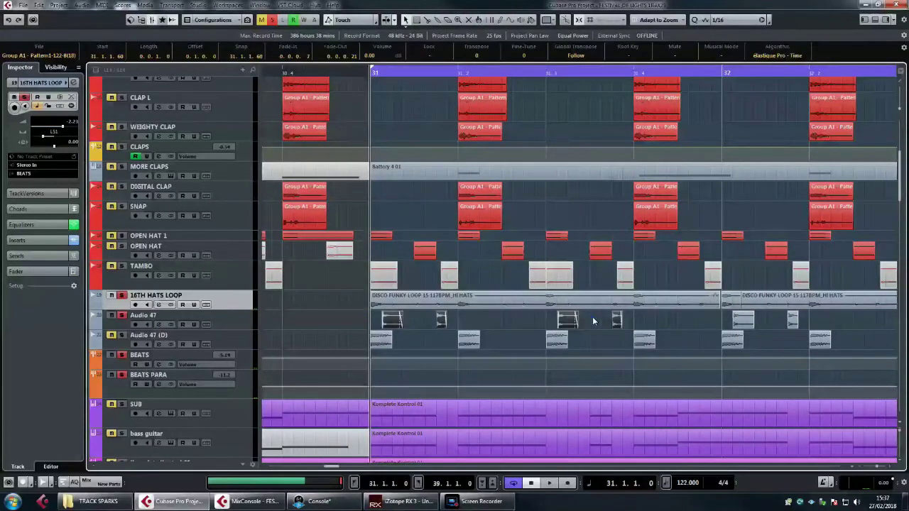
pyautogui.click(594, 322)
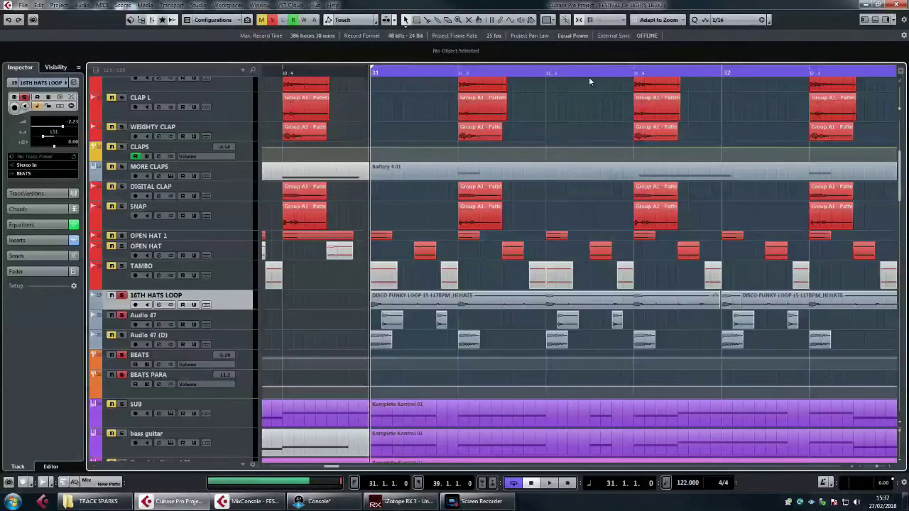
# Review the C1 comp Stereo insert on the 16TH HATS LOOP channel, and close the plug-in and channel settings
pyautogui.moveTo(588, 75); pyautogui.dragTo(549, 65)
pyautogui.click(158, 305)
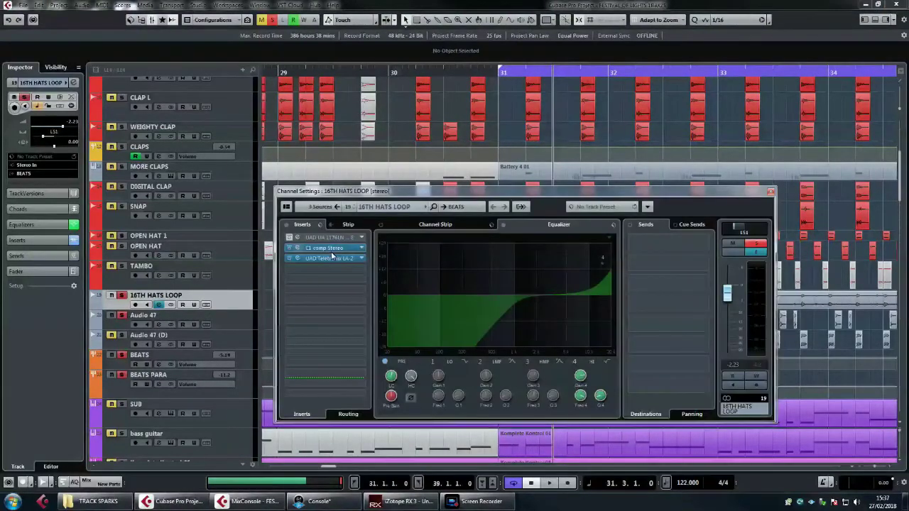
pyautogui.doubleClick(329, 248)
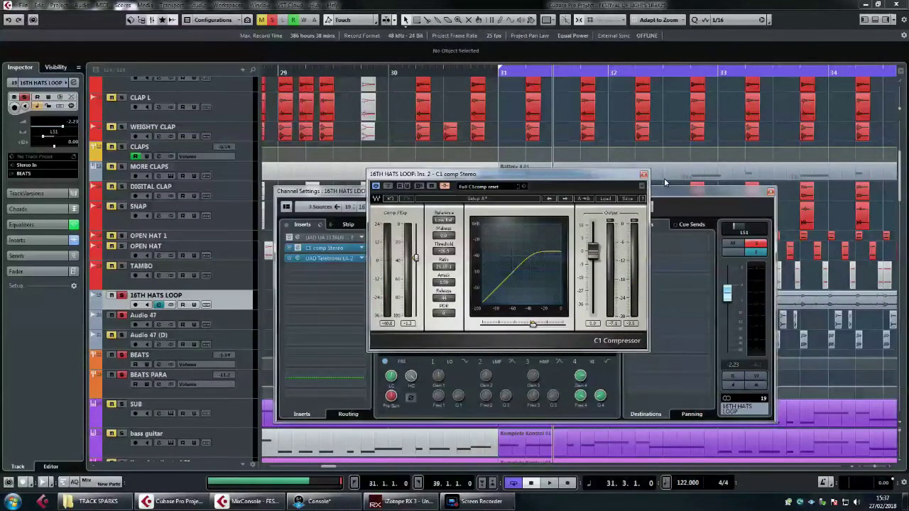
pyautogui.click(643, 174)
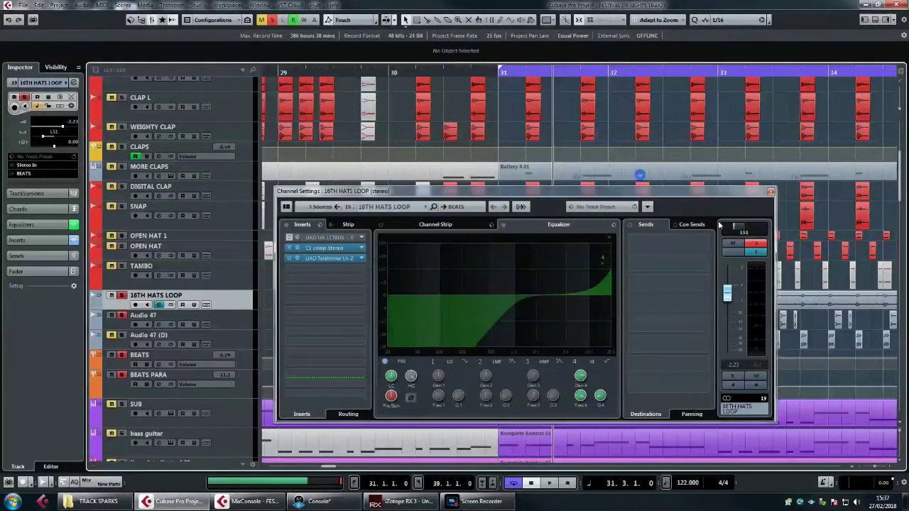
pyautogui.click(771, 193)
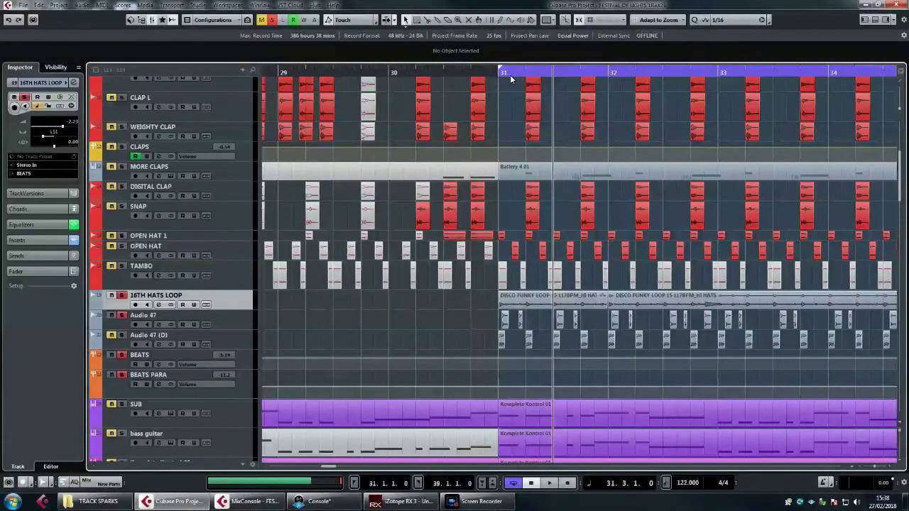
# Return the playhead to bar 31 and select all Audio 47 clips between bars 31 and 39
pyautogui.moveTo(510, 75)
pyautogui.mouseDown()
pyautogui.moveTo(507, 85)
pyautogui.moveTo(508, 76)
pyautogui.mouseUp()
pyautogui.hscroll(2, 511, 172)
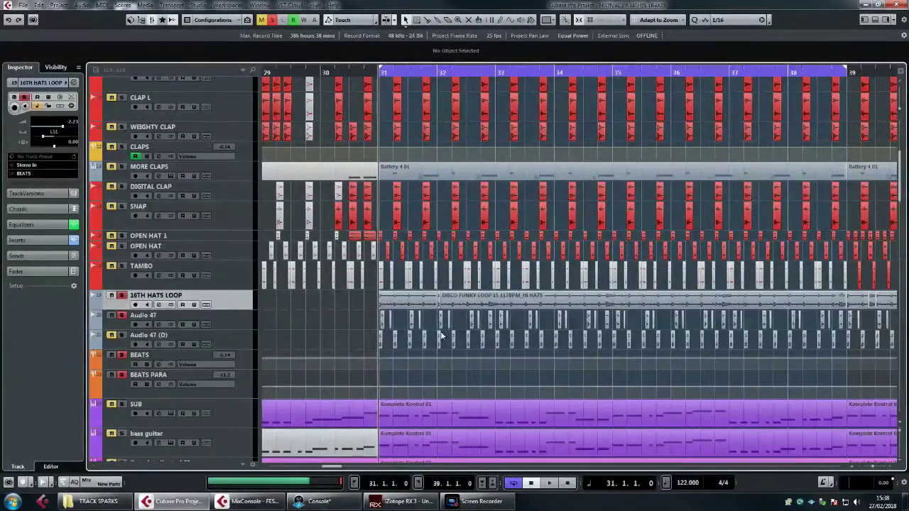
pyautogui.moveTo(362, 319); pyautogui.dragTo(835, 328)
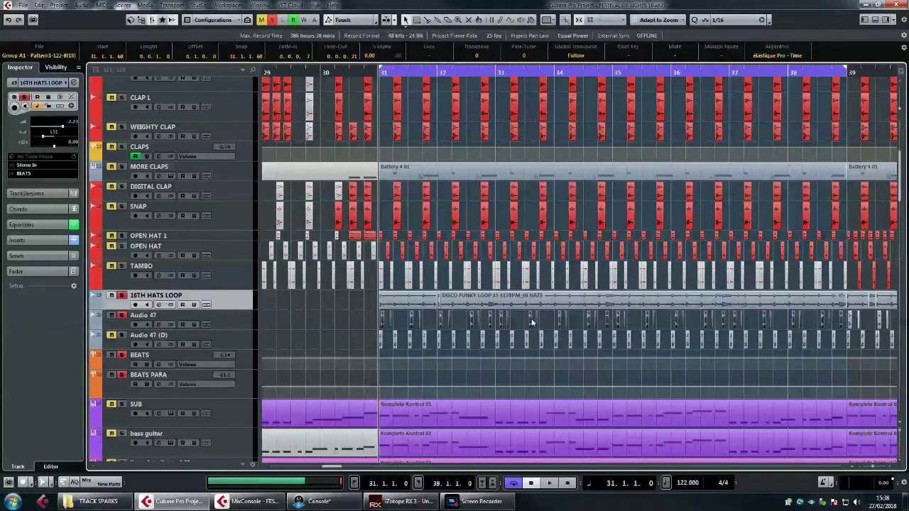
pyautogui.moveTo(380, 74); pyautogui.dragTo(377, 95)
pyautogui.scroll(-6, 376, 96)
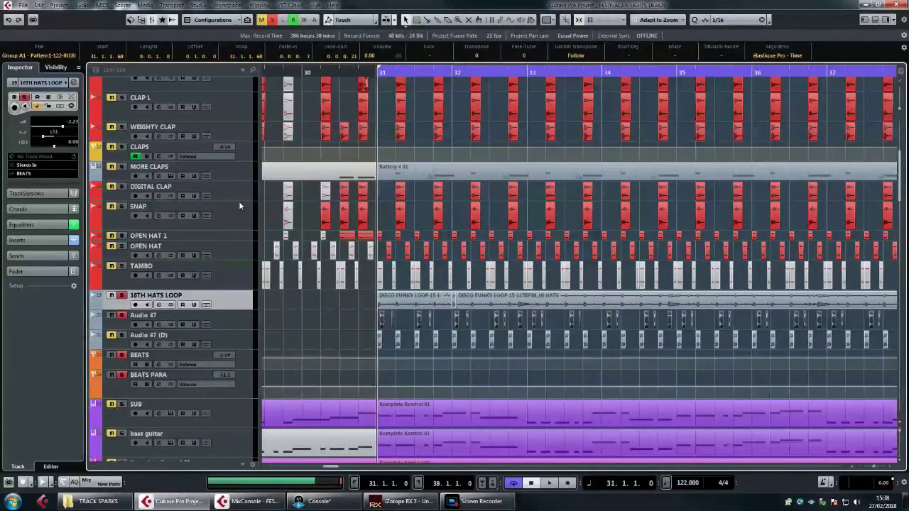
# Check Audio 47's side-chain send, then audition the 16TH HATS LOOP with its C1 comp Stereo compressor open
pyautogui.click(159, 326)
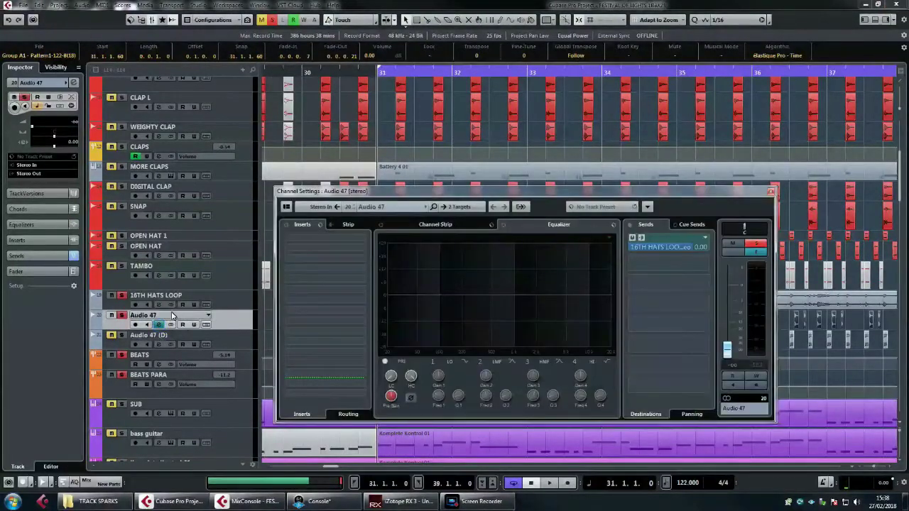
pyautogui.click(227, 304)
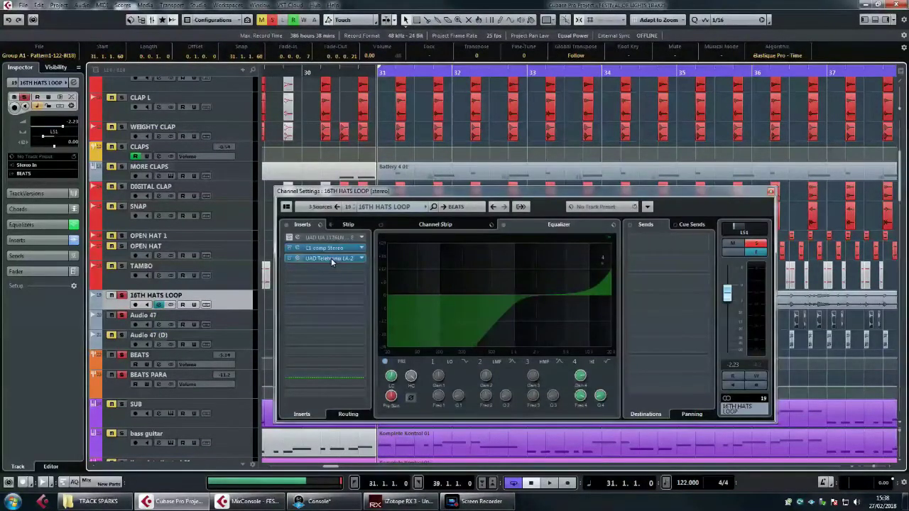
pyautogui.click(328, 249)
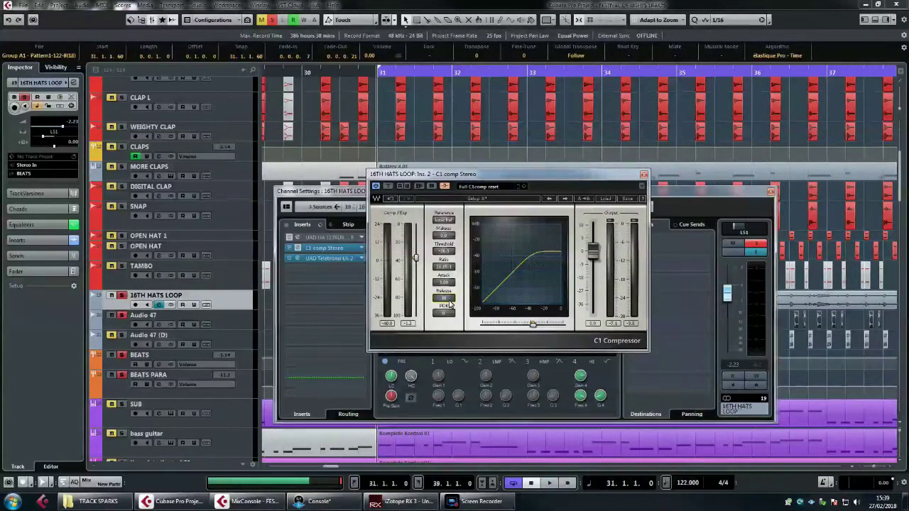
pyautogui.press('space')
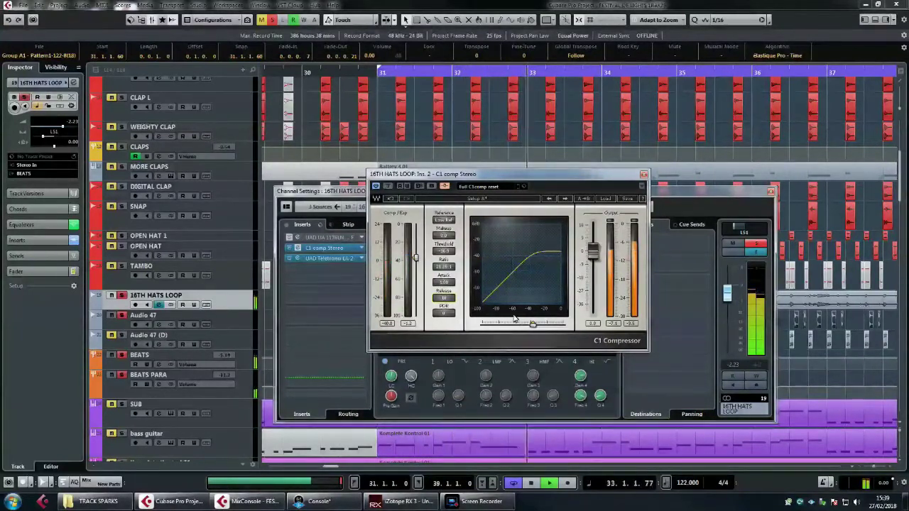
pyautogui.press('space')
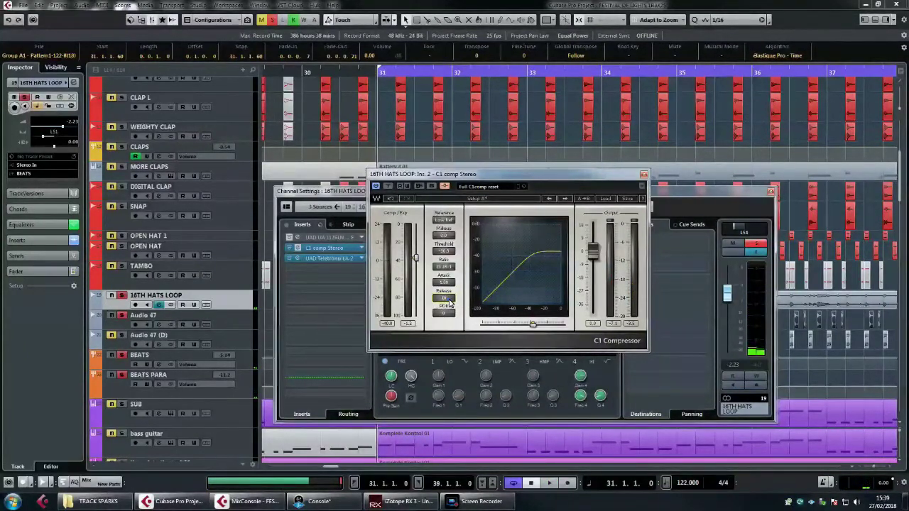
# Raise the C1 compressor's release time and audition the side-chained hats from bar 31
pyautogui.moveTo(448, 302)
pyautogui.mouseDown()
pyautogui.moveTo(450, 283)
pyautogui.moveTo(452, 293)
pyautogui.mouseUp()
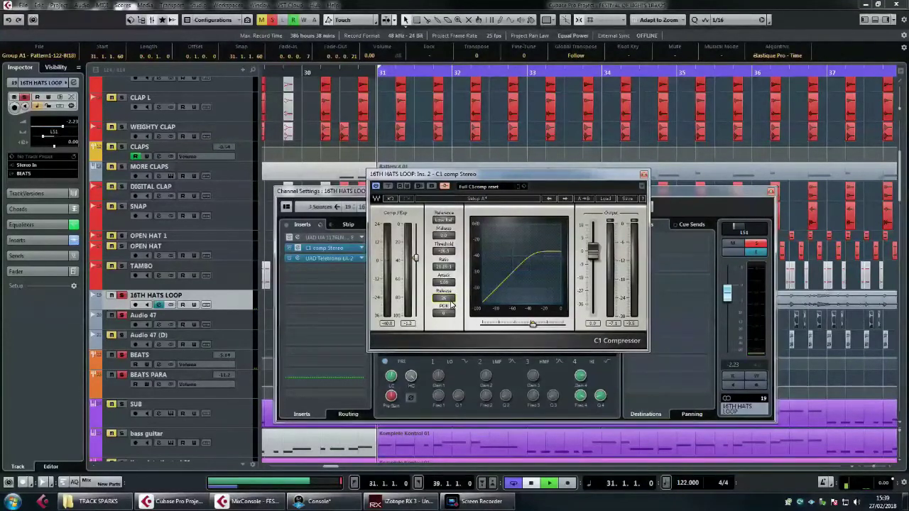
pyautogui.press('space')
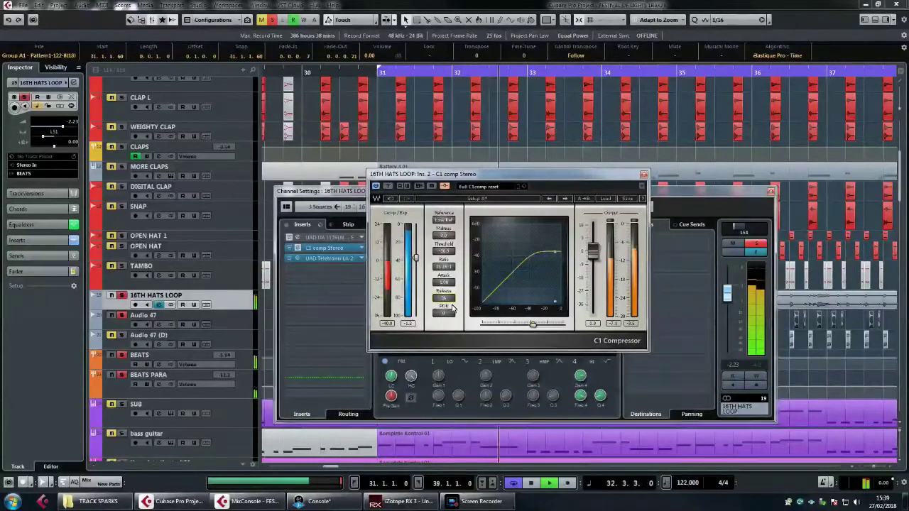
pyautogui.press('space')
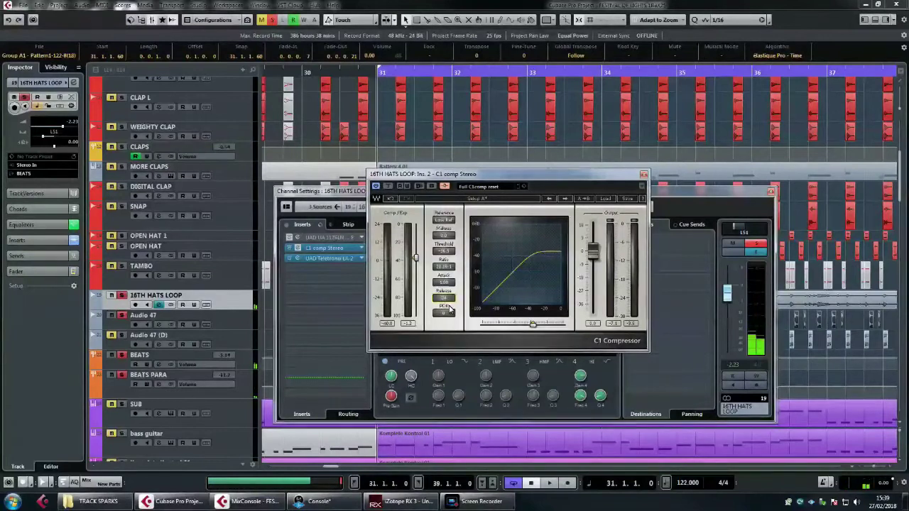
# Deactivate all solos, audition the full mix from bar 31, and mute the Audio 47 track
pyautogui.click(273, 21)
pyautogui.press('space')
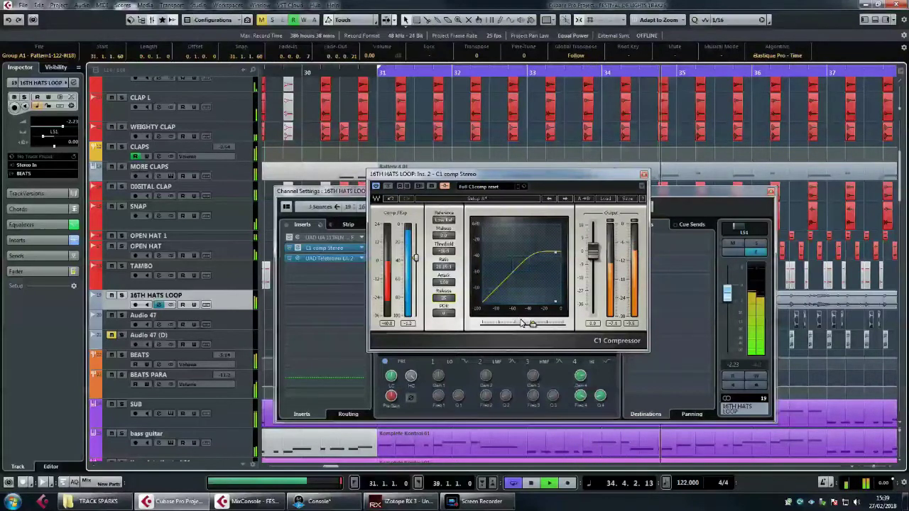
pyautogui.press('space')
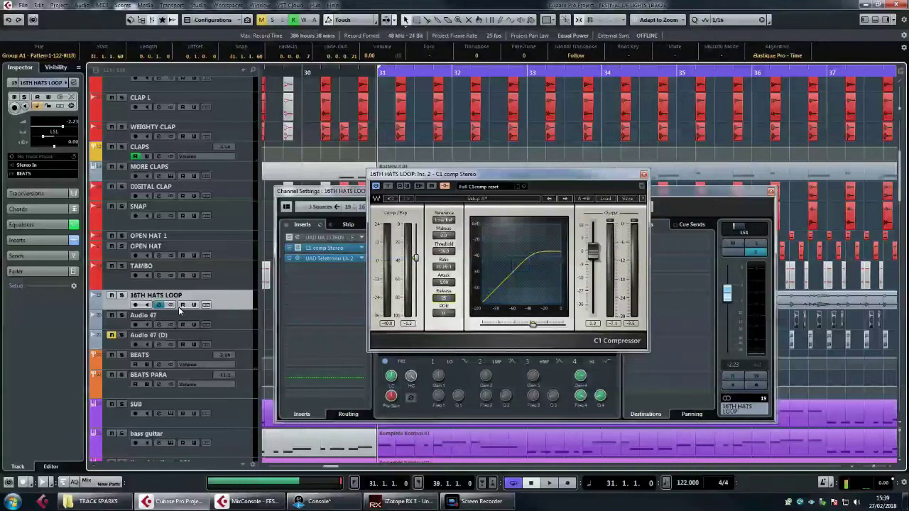
pyautogui.click(111, 316)
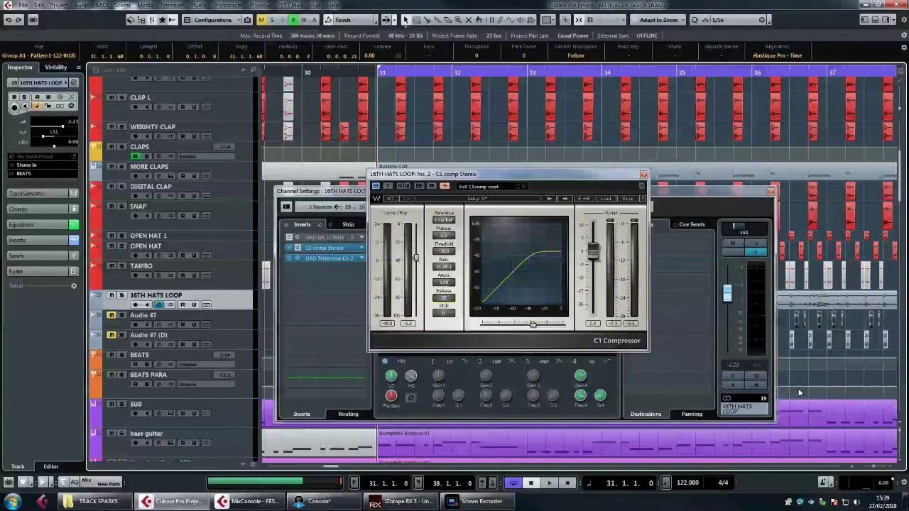
# Audition the mix from bar 31 with Audio 47 muted, and compare it with Audio 47 unmuted
pyautogui.press('space')
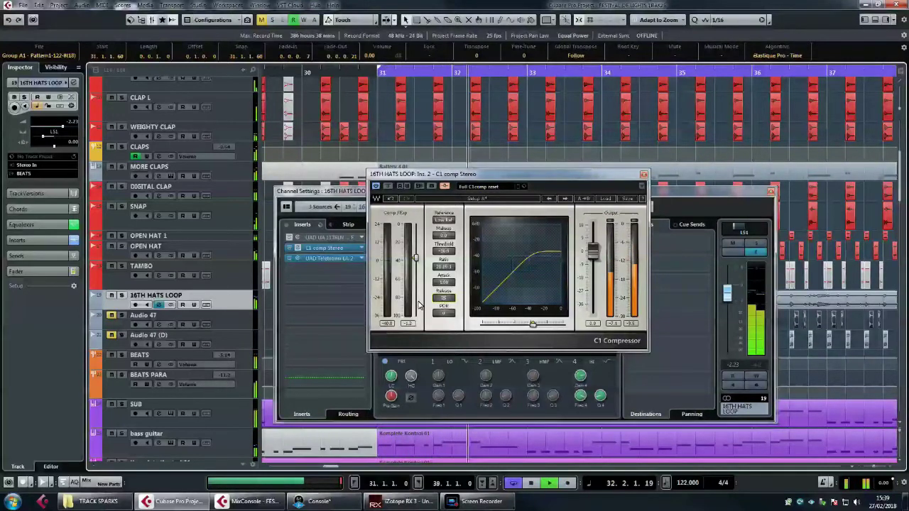
pyautogui.press('space')
pyautogui.click(110, 321)
pyautogui.press('space')
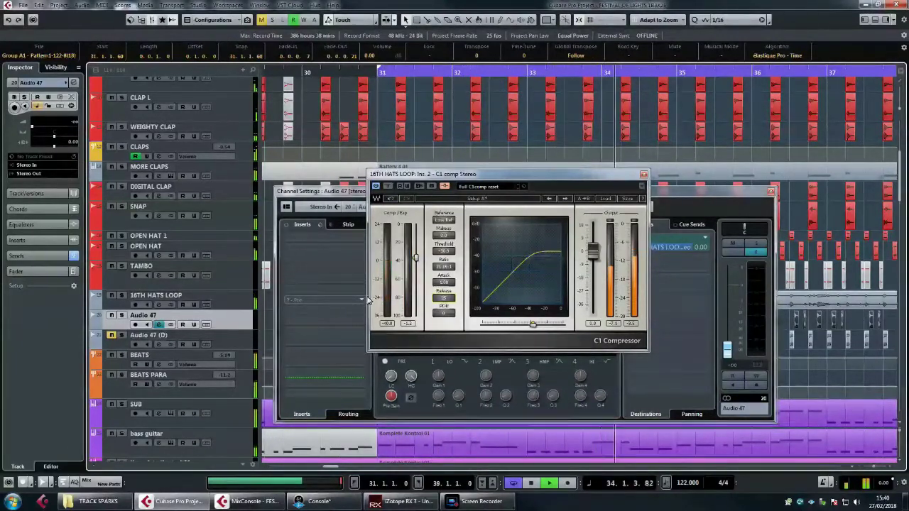
pyautogui.press('space')
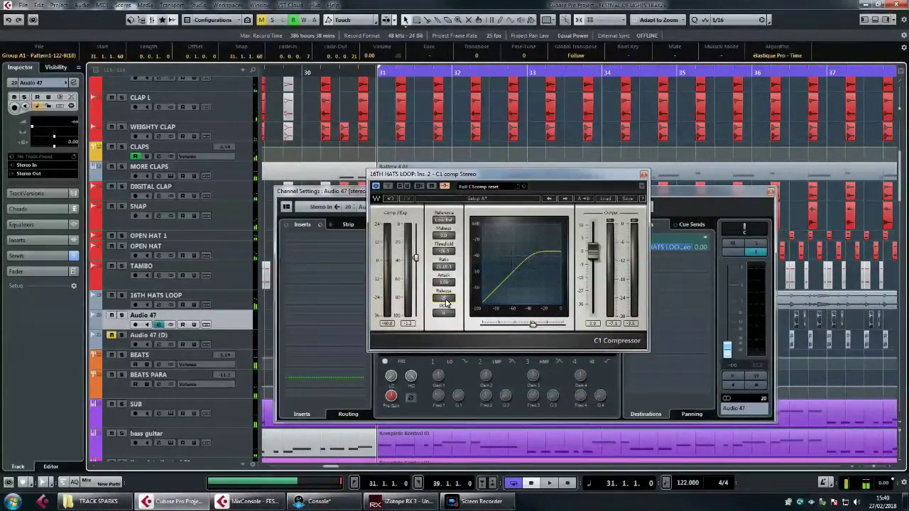
# Adjust the C1 compressor's release time on 16TH HATS LOOP and audition the full mix from bar 31
pyautogui.click(445, 301)
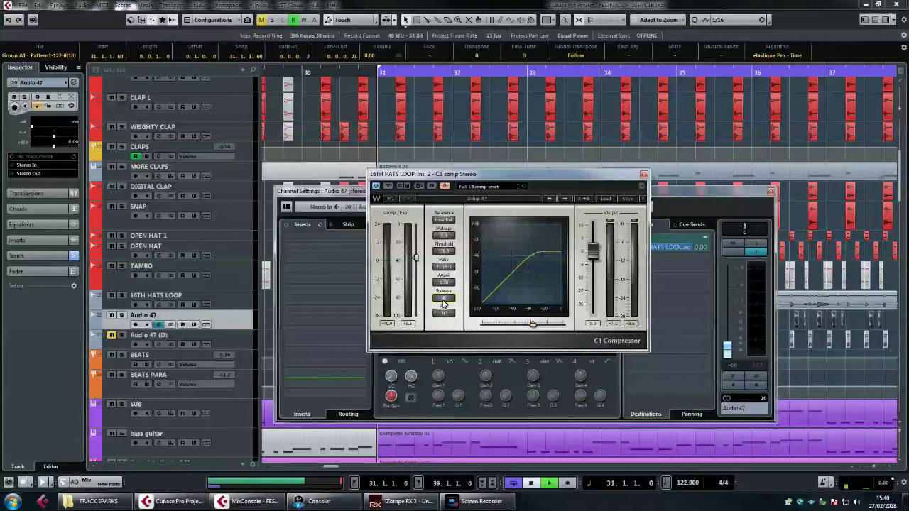
pyautogui.press('space')
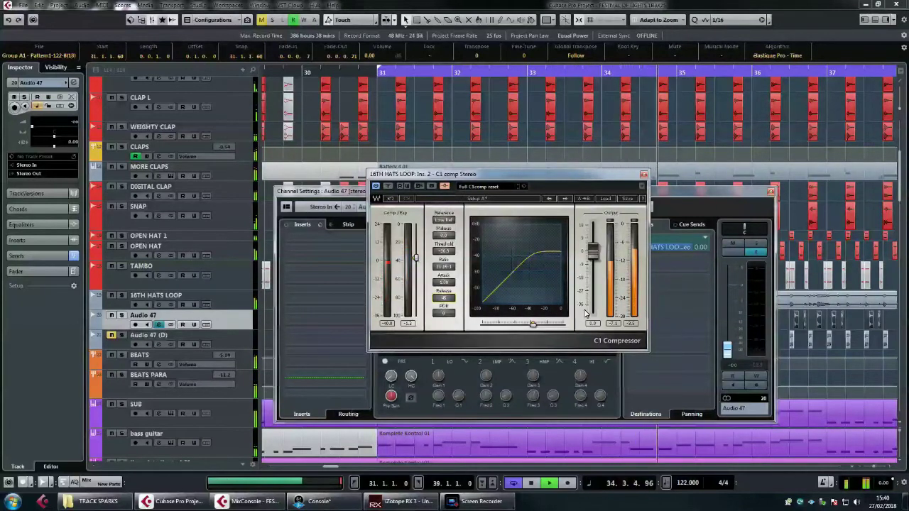
pyautogui.press('space')
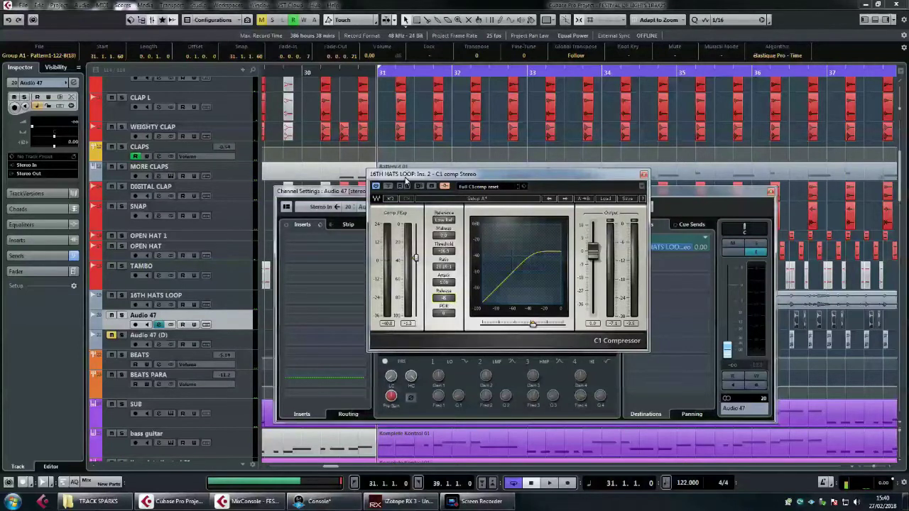
# Close the C1 comp Stereo plug-in and the Audio 47 channel settings
pyautogui.moveTo(429, 174); pyautogui.dragTo(455, 156)
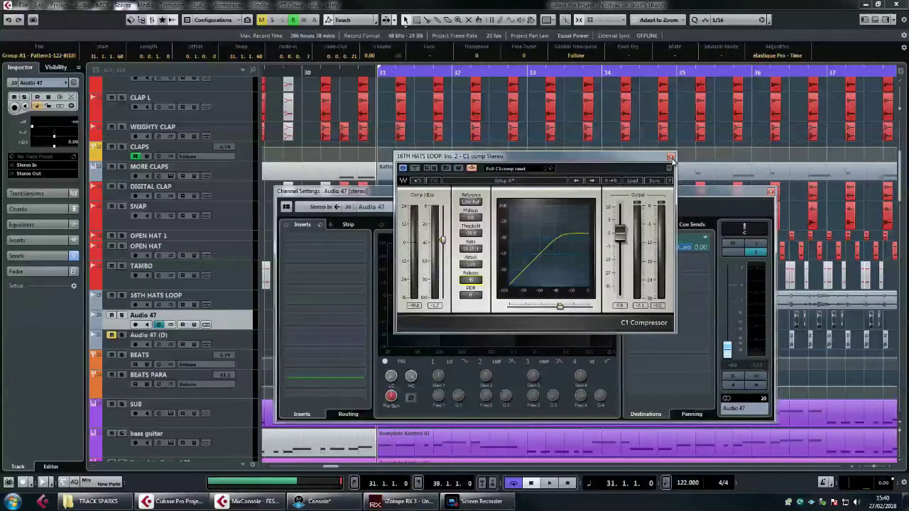
pyautogui.click(670, 158)
pyautogui.moveTo(566, 193); pyautogui.dragTo(575, 161)
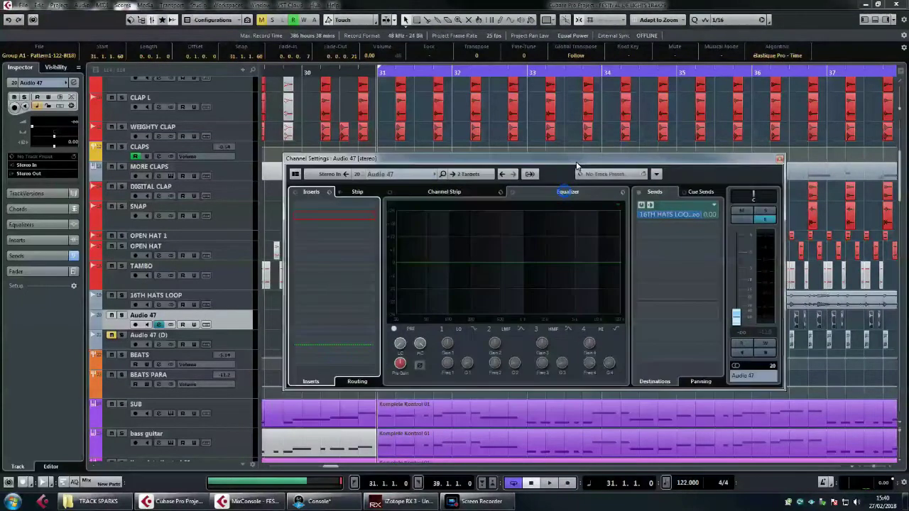
pyautogui.click(781, 164)
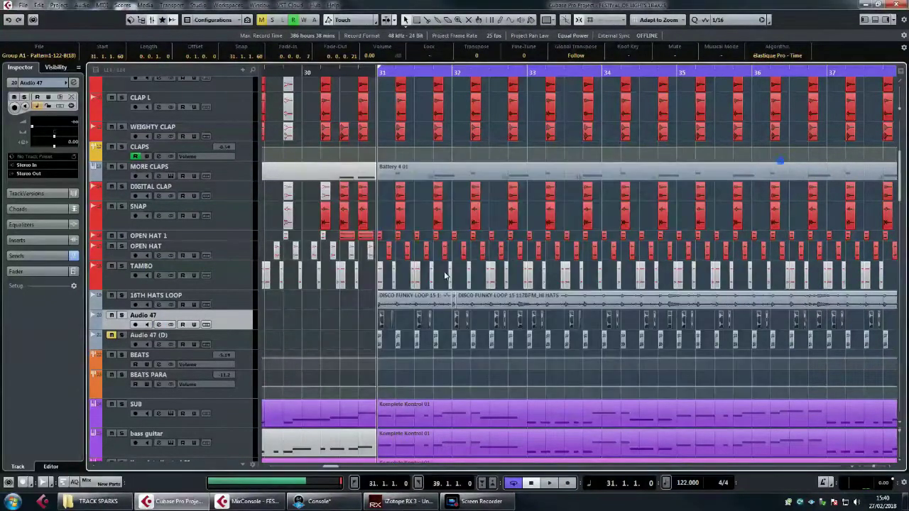
# Switch the side-chain trigger by muting Audio 47 and unmuting Audio 47 (D), and select the Audio 47 (D) clips from bar 31 onward
pyautogui.click(110, 314)
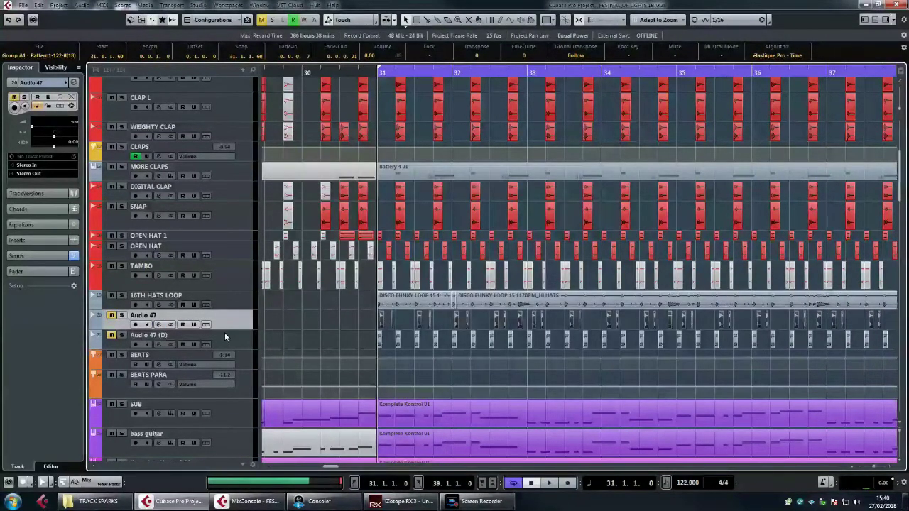
pyautogui.click(236, 338)
pyautogui.click(111, 335)
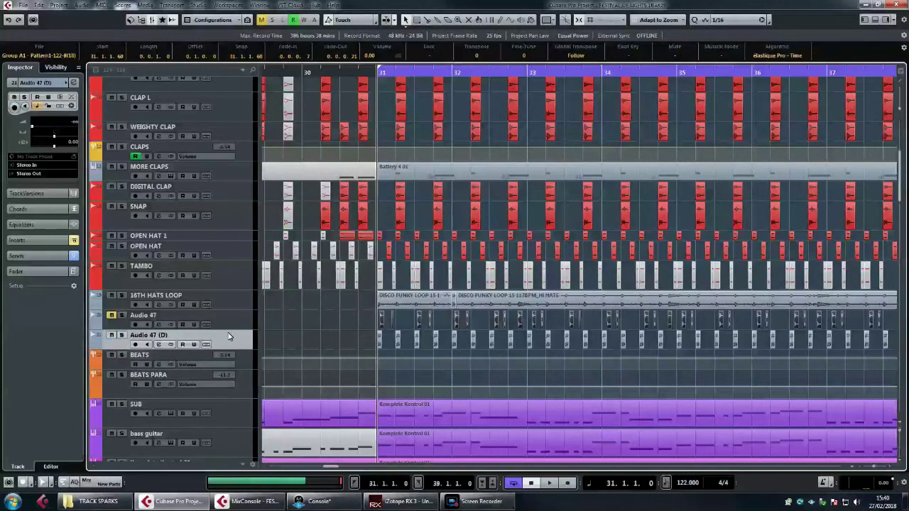
pyautogui.click(355, 336)
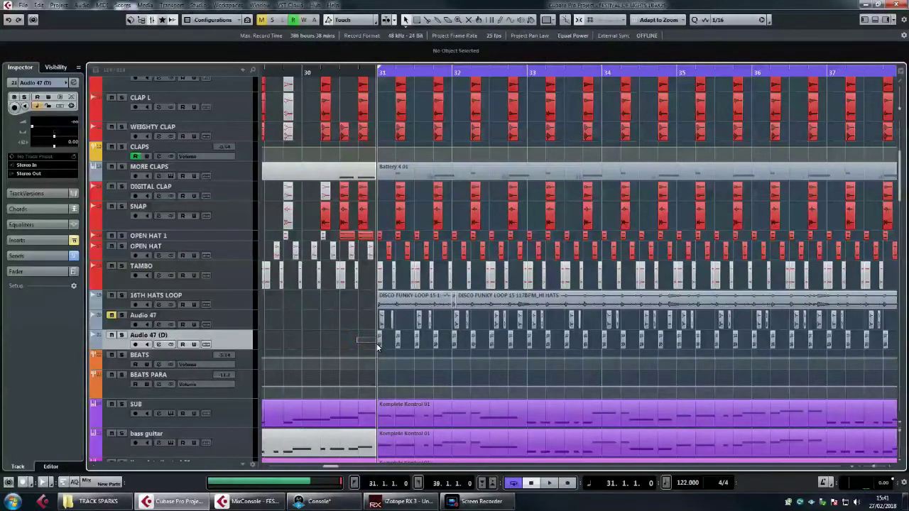
pyautogui.moveTo(377, 347); pyautogui.dragTo(829, 342)
pyautogui.hscroll(-3, 519, 333)
# Solo Audio 47 (D), bypass its 16TH HATS LOOP send, raise its fader to about -8.51 and audition the trigger sound
pyautogui.click(122, 335)
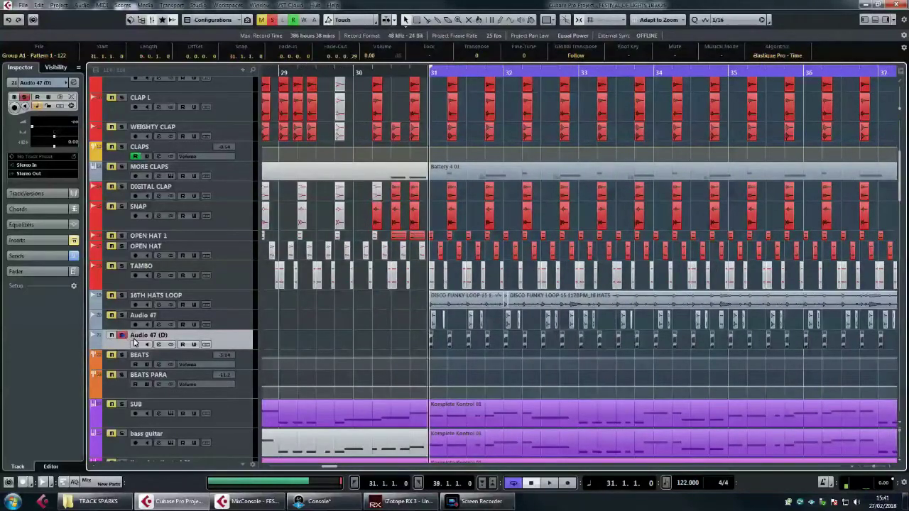
pyautogui.click(159, 345)
pyautogui.click(641, 205)
pyautogui.moveTo(737, 318); pyautogui.dragTo(736, 281)
pyautogui.press('space')
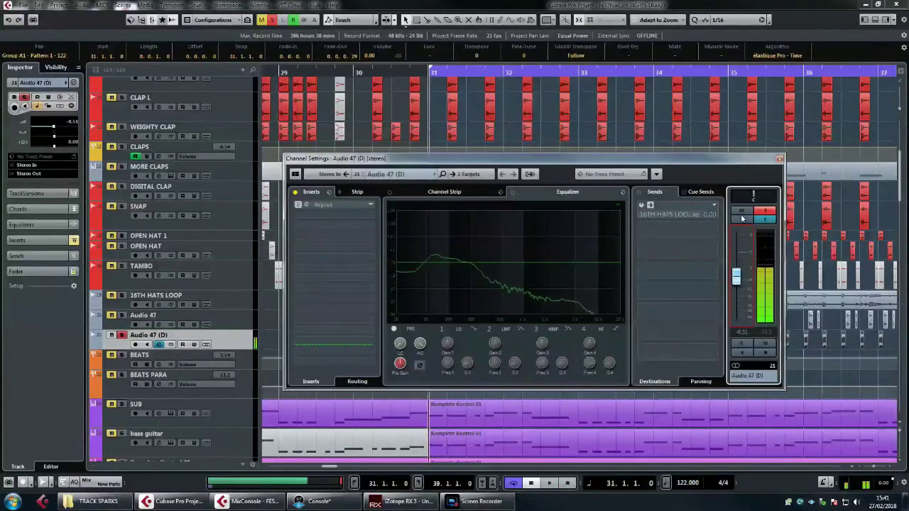
pyautogui.press('space')
pyautogui.click(779, 158)
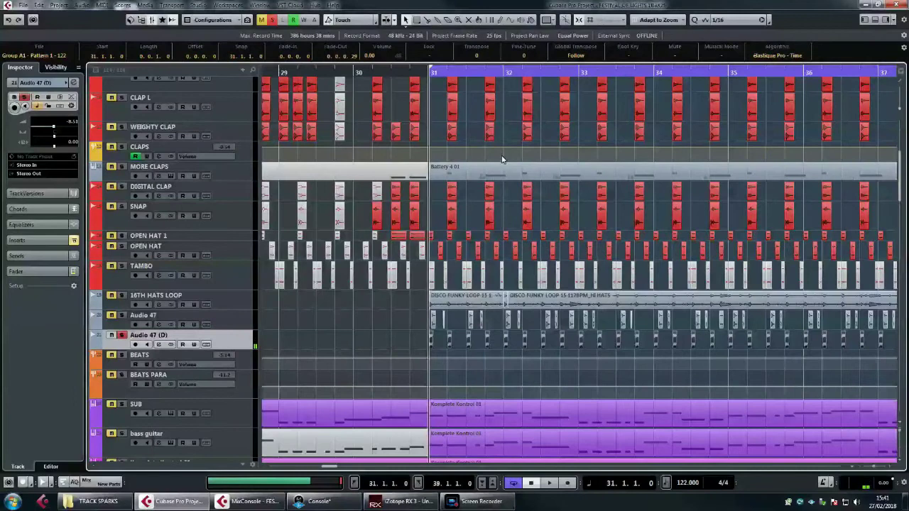
# Try lengthening the selected Audio 47 (D) clips to about 0.0.1.90, and audition the trigger clips from bar 31
pyautogui.moveTo(441, 73); pyautogui.dragTo(439, 101)
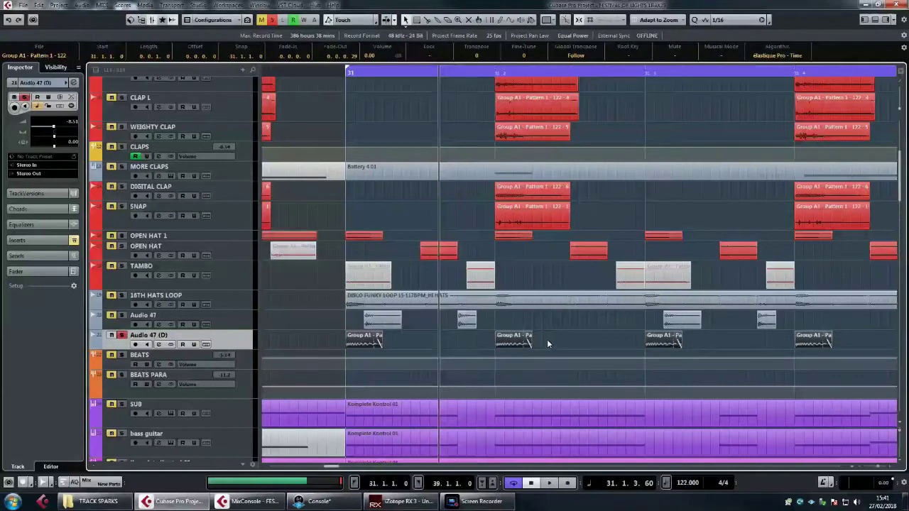
pyautogui.moveTo(380, 345); pyautogui.dragTo(410, 348)
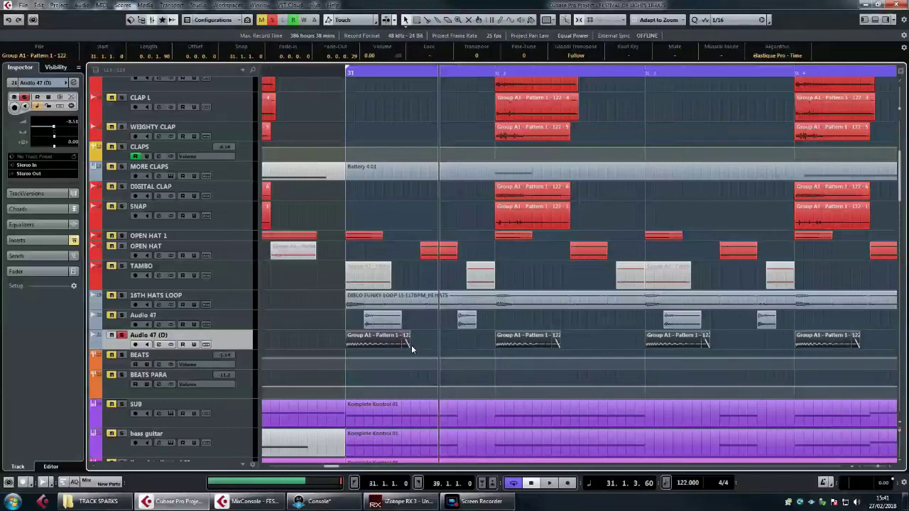
pyautogui.click(392, 325)
pyautogui.click(453, 323)
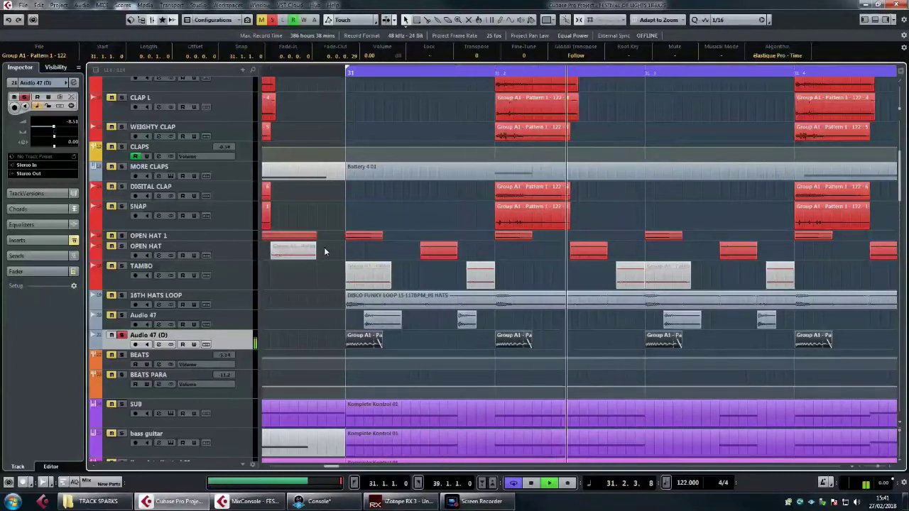
pyautogui.press('space')
pyautogui.moveTo(384, 73); pyautogui.dragTo(371, 71)
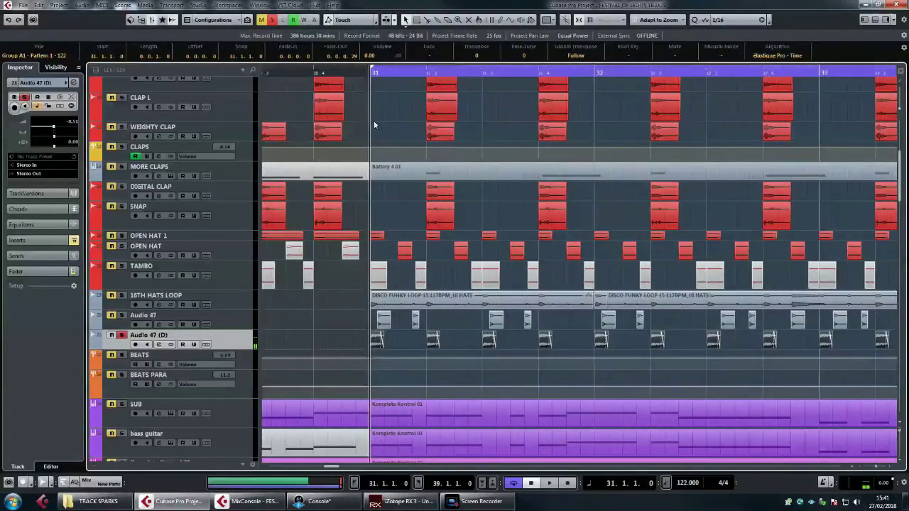
# Lower Audio 47 (D)'s fader fully and reactivate its send to the 16TH HATS LOOP C1 comp side-chain
pyautogui.click(159, 345)
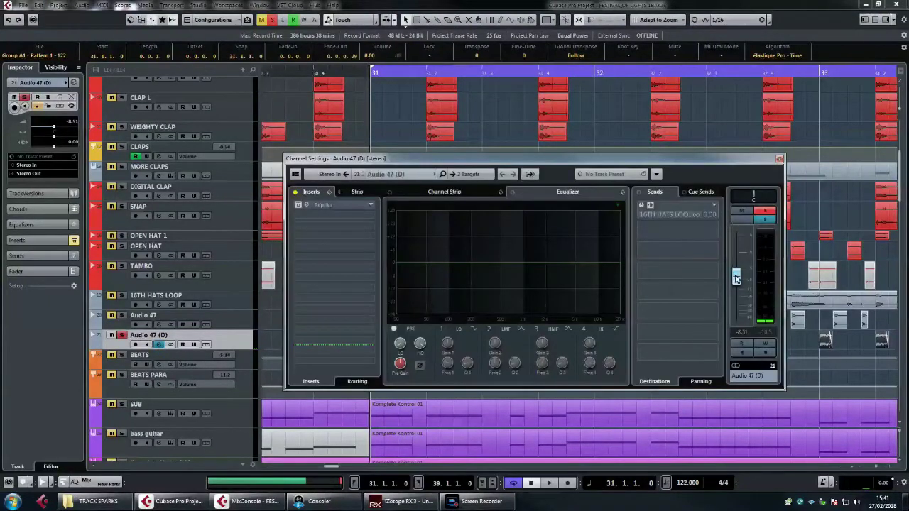
pyautogui.moveTo(735, 278); pyautogui.dragTo(747, 415)
pyautogui.click(640, 206)
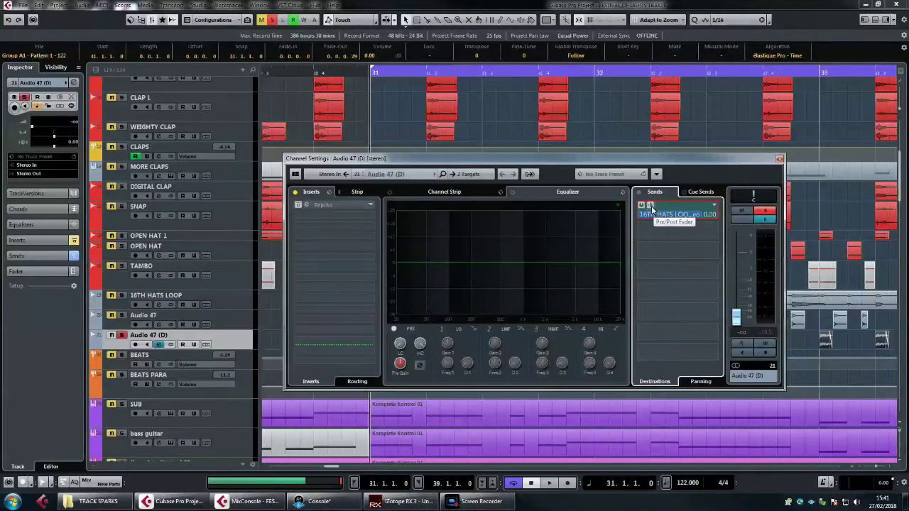
pyautogui.click(714, 207)
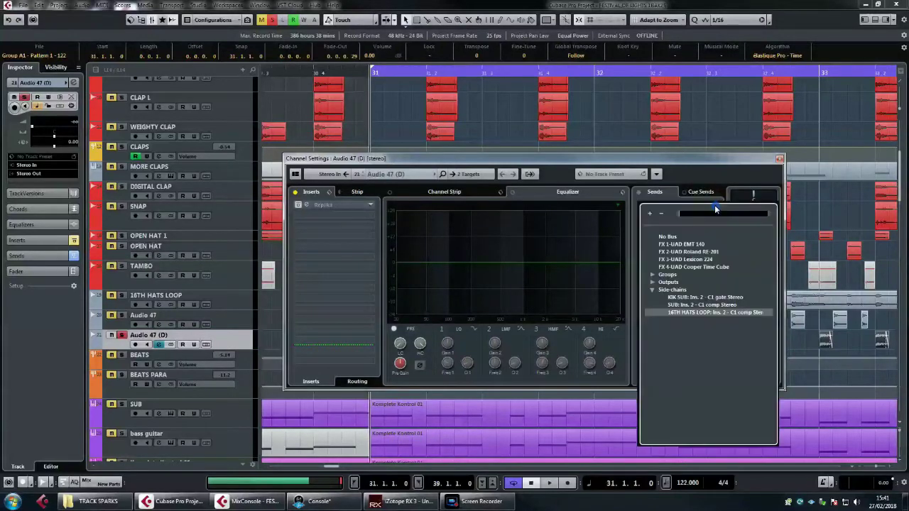
pyautogui.click(681, 313)
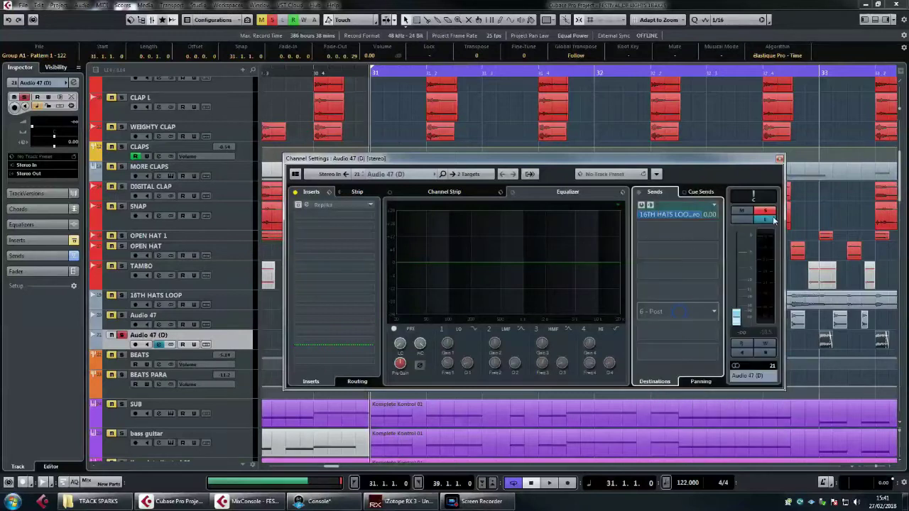
pyautogui.click(778, 159)
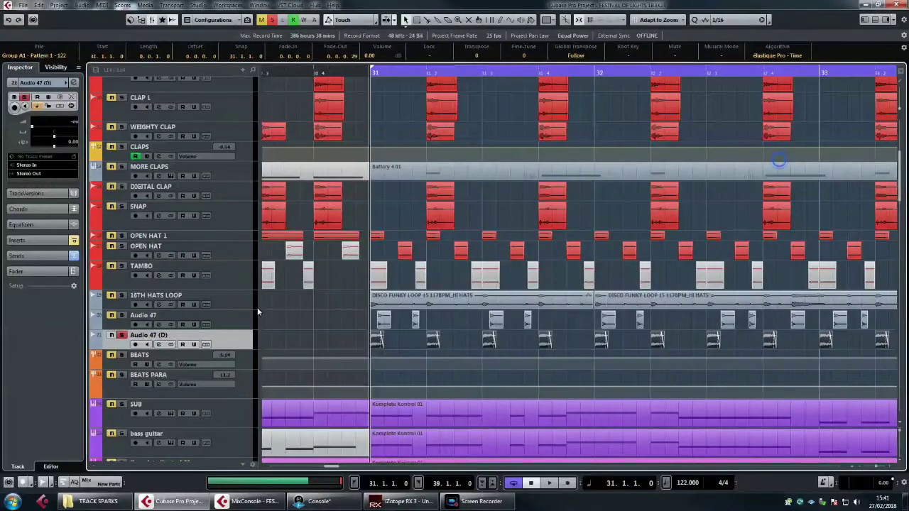
# Unsolo Audio 47 (D) with Audio 47 muted, and select the Audio 47 clips from bar 31 through bar 34
pyautogui.click(122, 335)
pyautogui.click(112, 315)
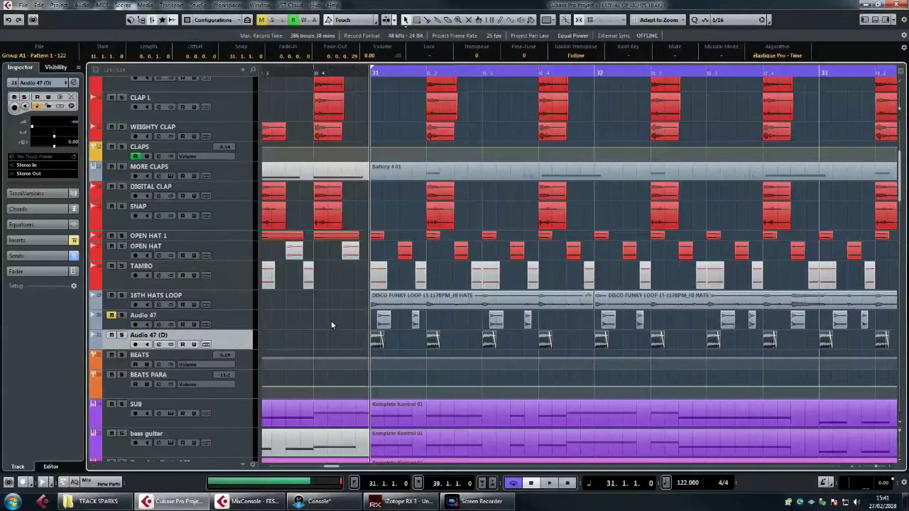
pyautogui.moveTo(360, 315)
pyautogui.mouseDown()
pyautogui.moveTo(898, 326)
pyautogui.moveTo(474, 321)
pyautogui.mouseUp()
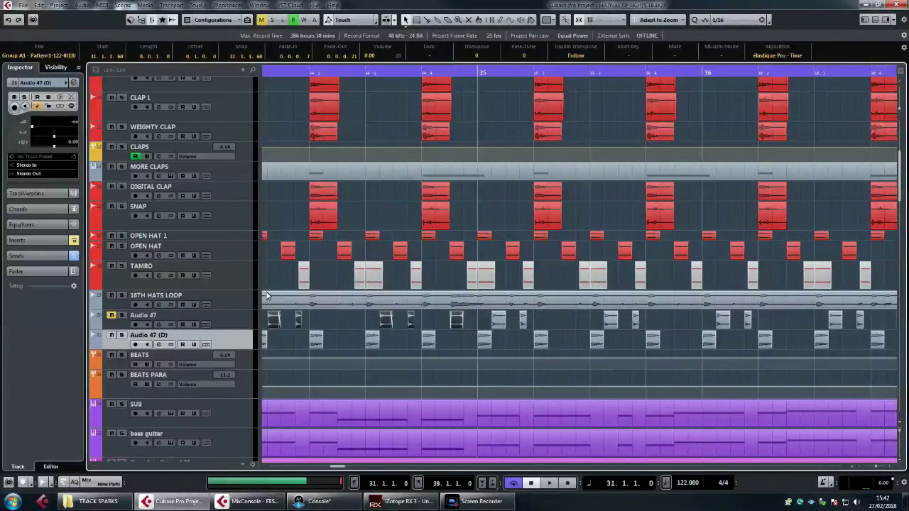
pyautogui.press('g')
pyautogui.press('g')
pyautogui.press('g')
pyautogui.press('g')
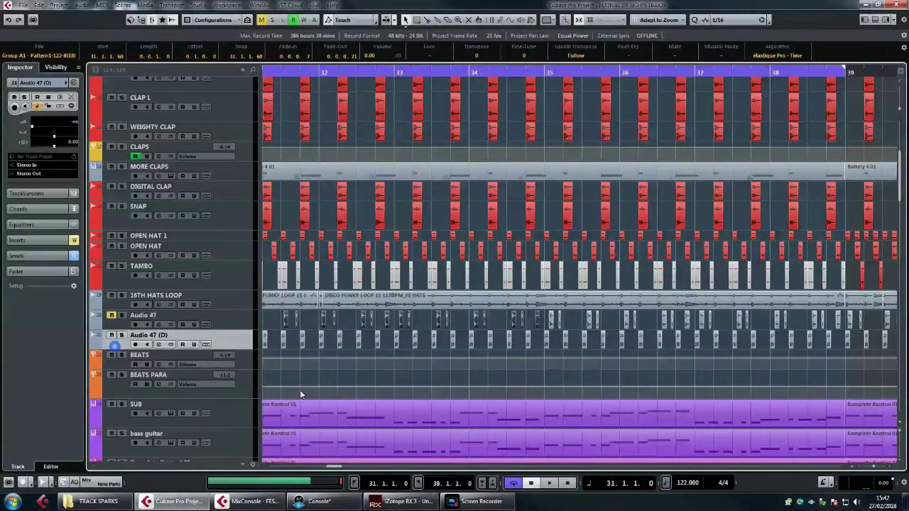
# Solo 16TH HATS LOOP and Audio 47 (D), audition the side-chained hats, and return the playhead to bar 31
pyautogui.click(121, 297)
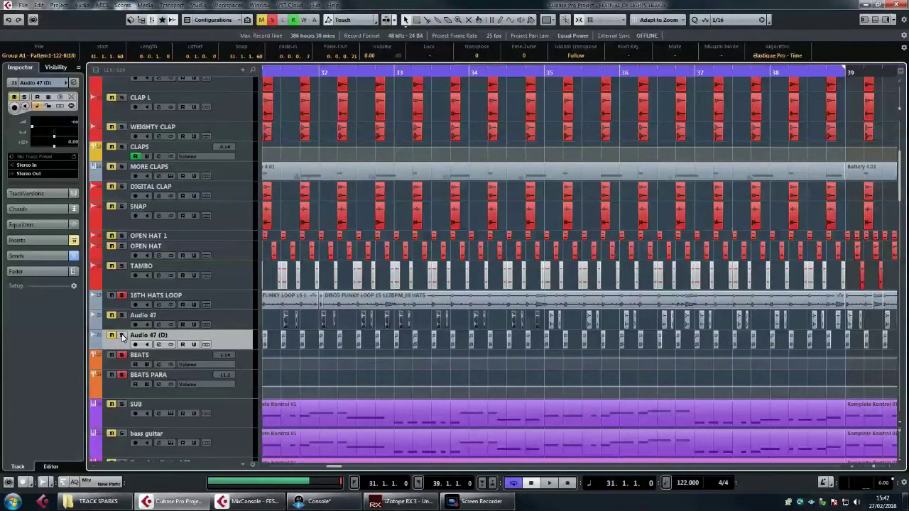
pyautogui.click(122, 337)
pyautogui.press('space')
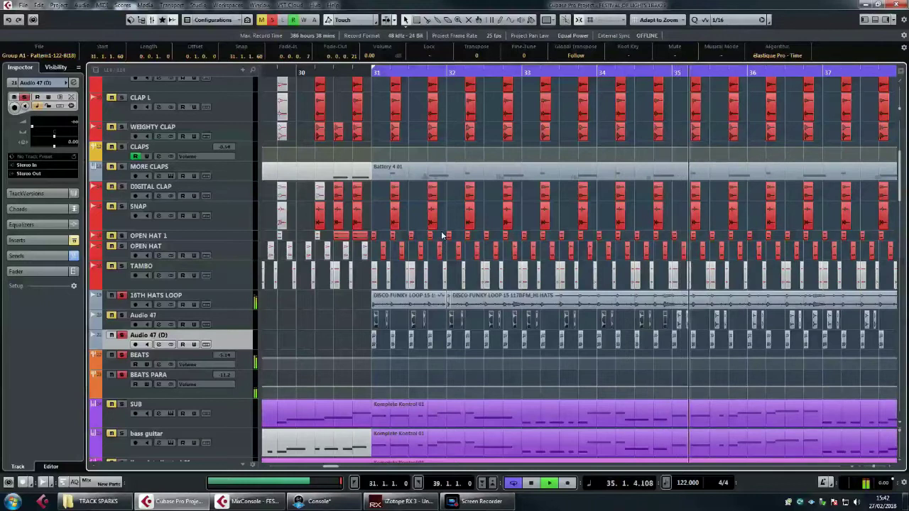
pyautogui.press('space')
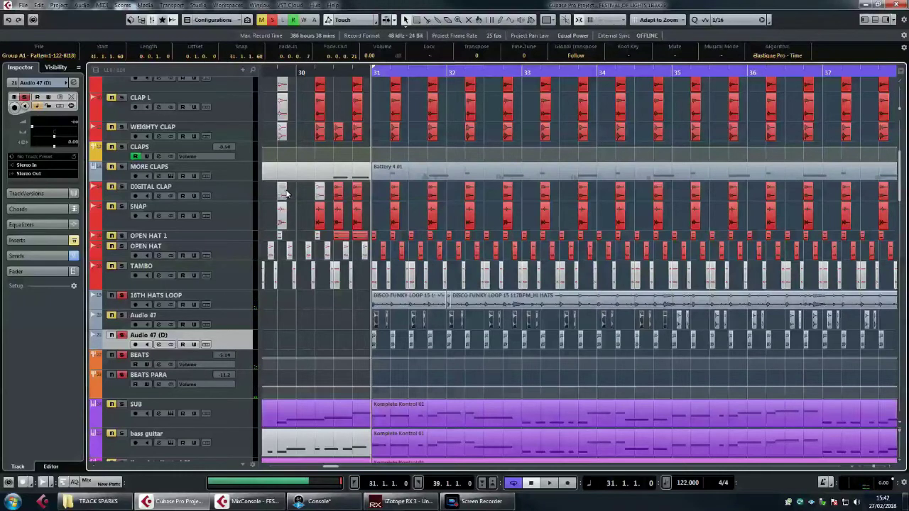
pyautogui.click(524, 75)
pyautogui.click(373, 74)
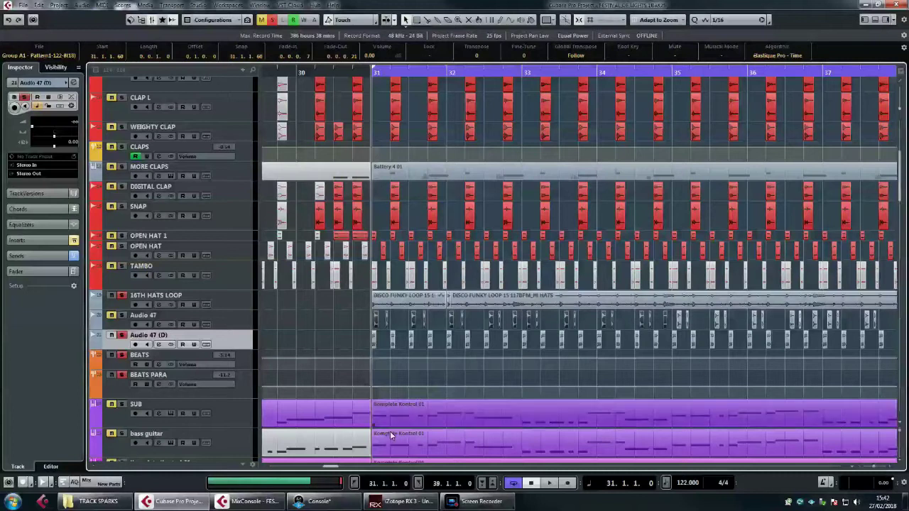
# Clear the solos and audition the full mix from bar 31 with Audio 47 (D) as the side-chain trigger
pyautogui.click(121, 296)
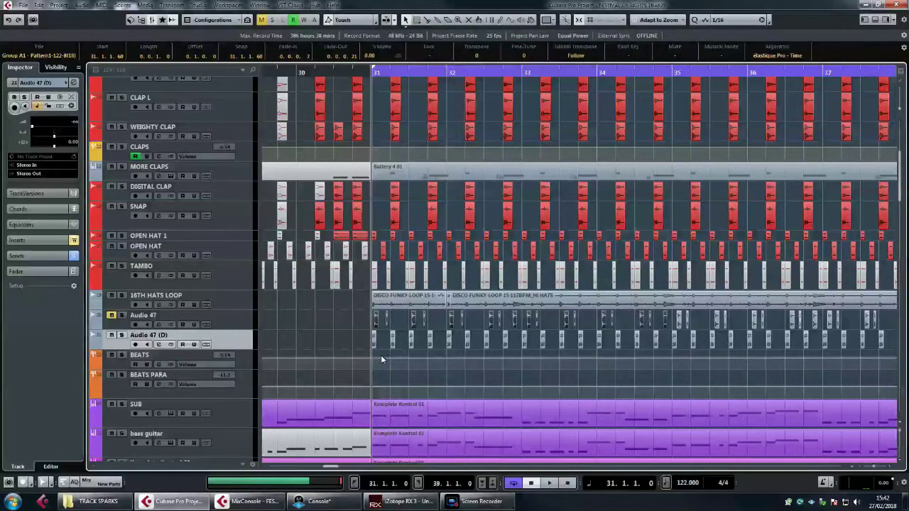
pyautogui.press('space')
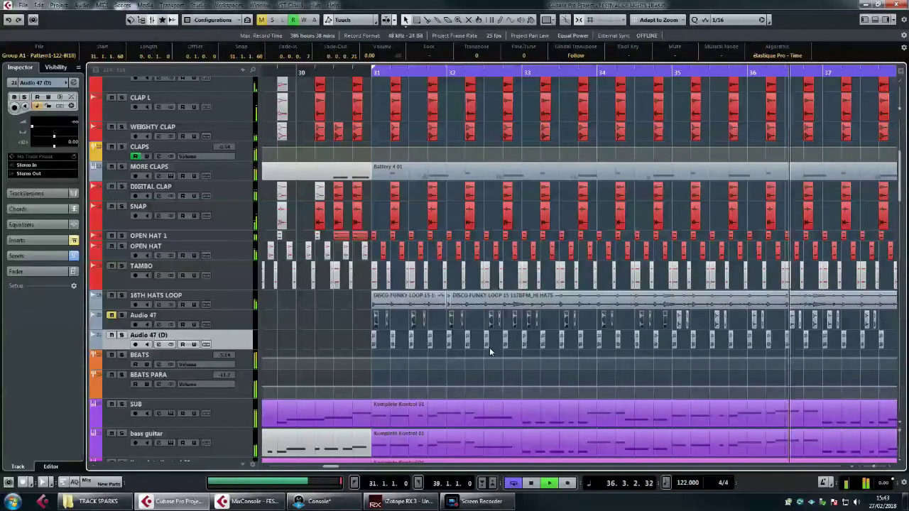
pyautogui.press('space')
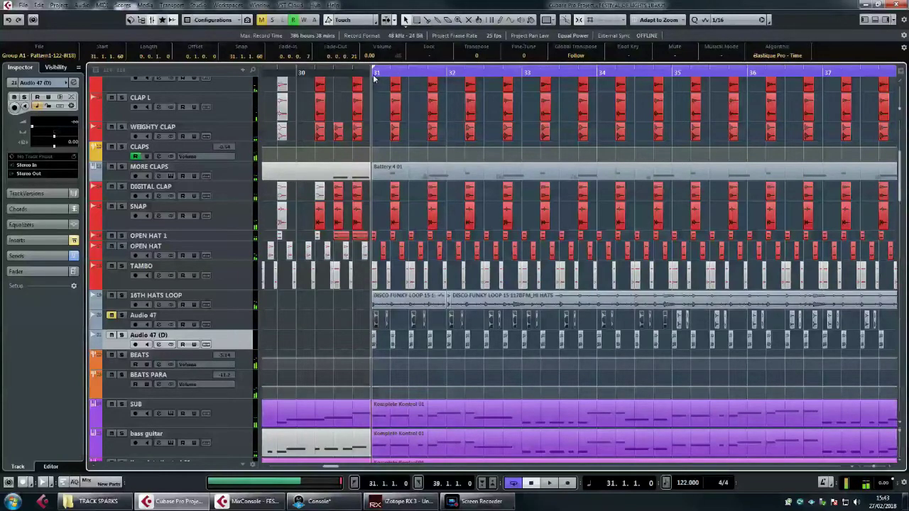
pyautogui.moveTo(372, 72); pyautogui.dragTo(368, 87)
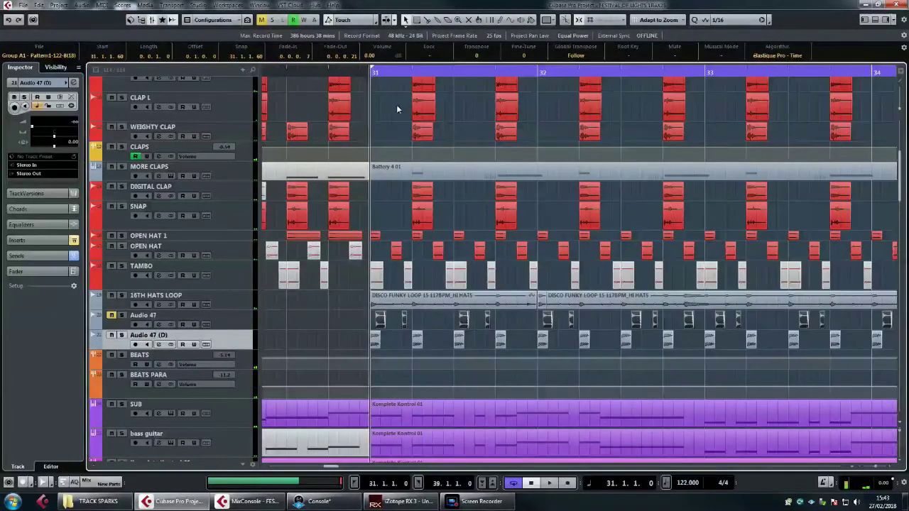
# Audition the full mix over the looped bars 31 to 39 with Audio 47 (D) as the active trigger track
pyautogui.scroll(-3, 396, 108)
pyautogui.hscroll(2, 625, 201)
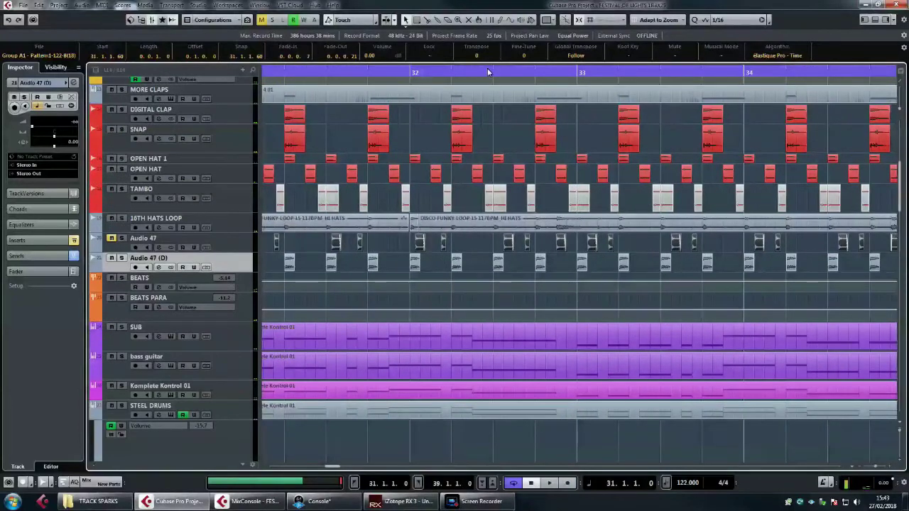
pyautogui.press('g')
pyautogui.press('g')
pyautogui.press('g')
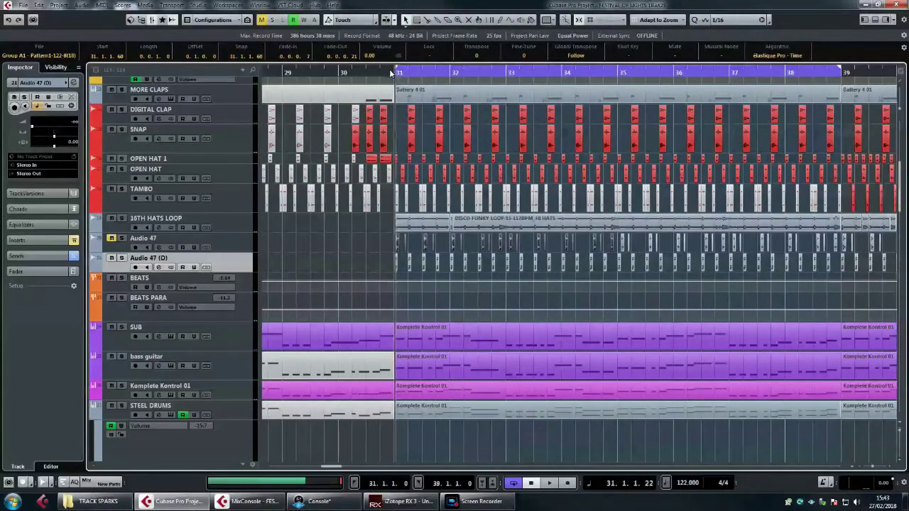
pyautogui.press('space')
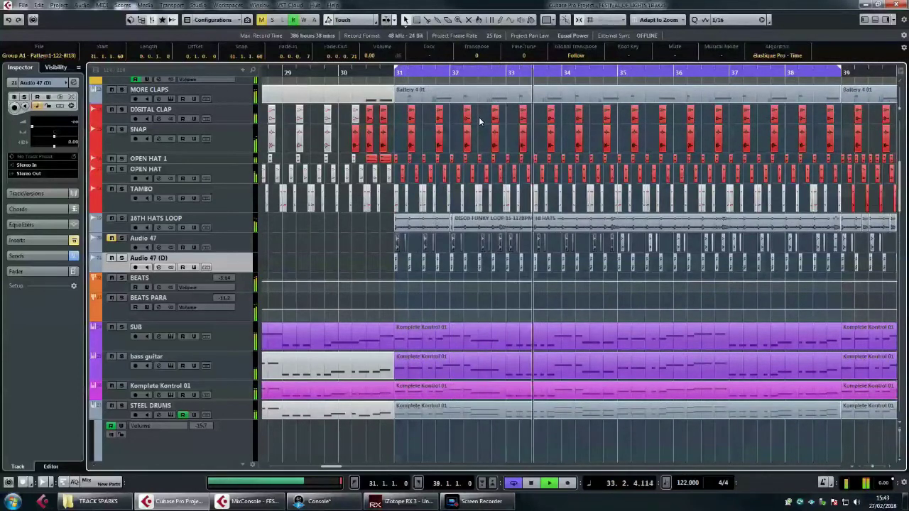
pyautogui.click(533, 71)
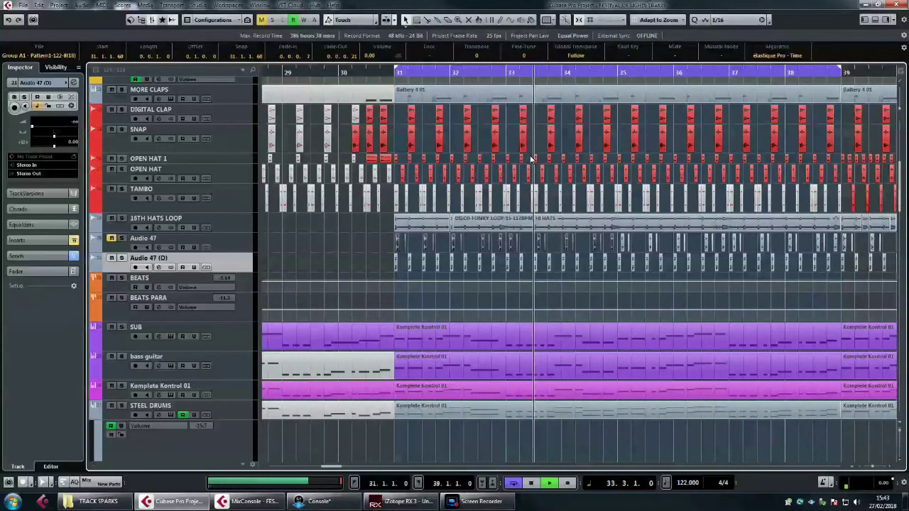
# Replay the full mix from just before bar 33 and follow the Audio 47 (D) trigger hits through bar 36
pyautogui.moveTo(526, 76); pyautogui.dragTo(448, 107)
pyautogui.press('space')
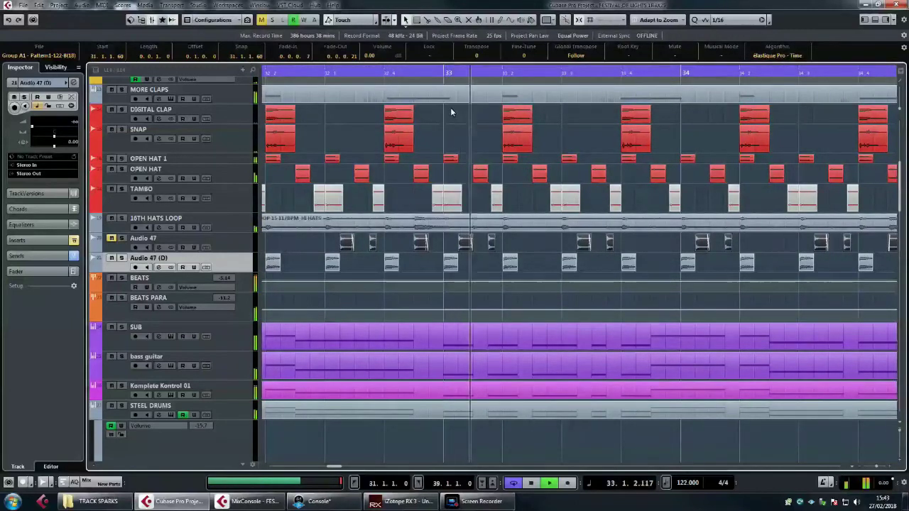
pyautogui.press('space')
pyautogui.moveTo(560, 71); pyautogui.dragTo(306, 83)
pyautogui.press('space')
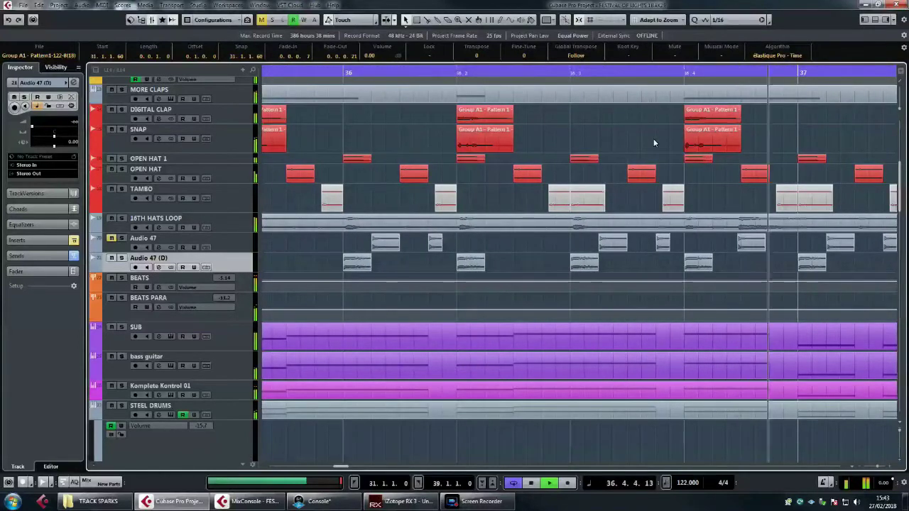
pyautogui.press('space')
# Examine the 16TH HATS LOOP clip from bar 32 against the Audio 47 and Audio 47 (D) trigger clips, placing the playhead at 32.3
pyautogui.hscroll(-3, 657, 142)
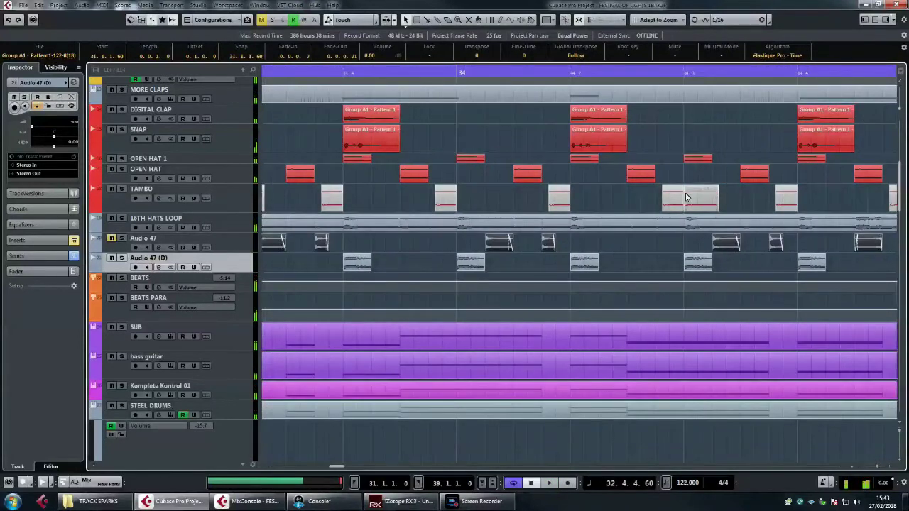
pyautogui.hscroll(-1, 684, 197)
pyautogui.click(526, 226)
pyautogui.hscroll(-3, 526, 226)
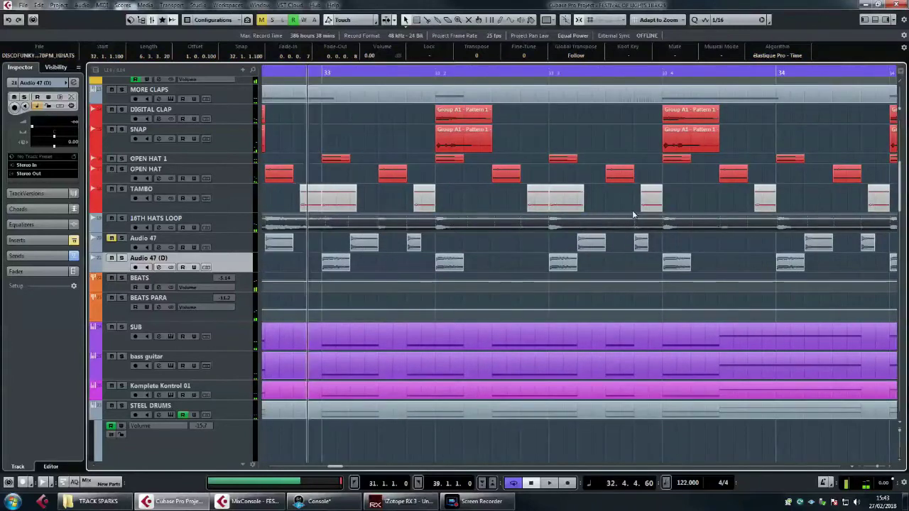
pyautogui.hscroll(-2, 404, 259)
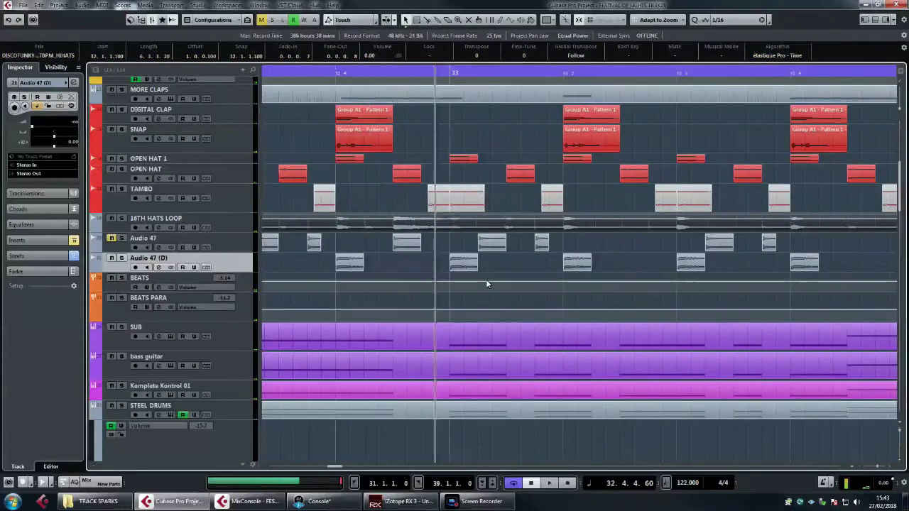
pyautogui.hscroll(-3, 484, 254)
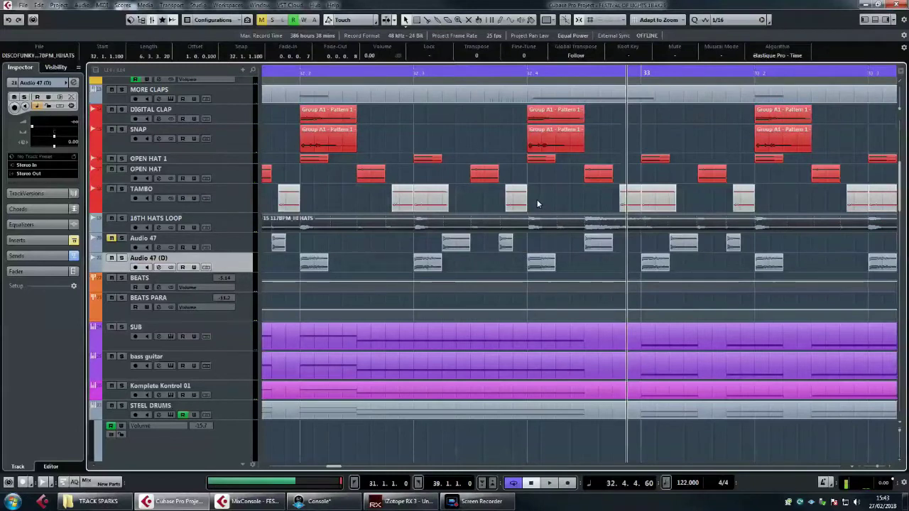
pyautogui.moveTo(528, 75); pyautogui.dragTo(413, 89)
pyautogui.hscroll(-3, 535, 229)
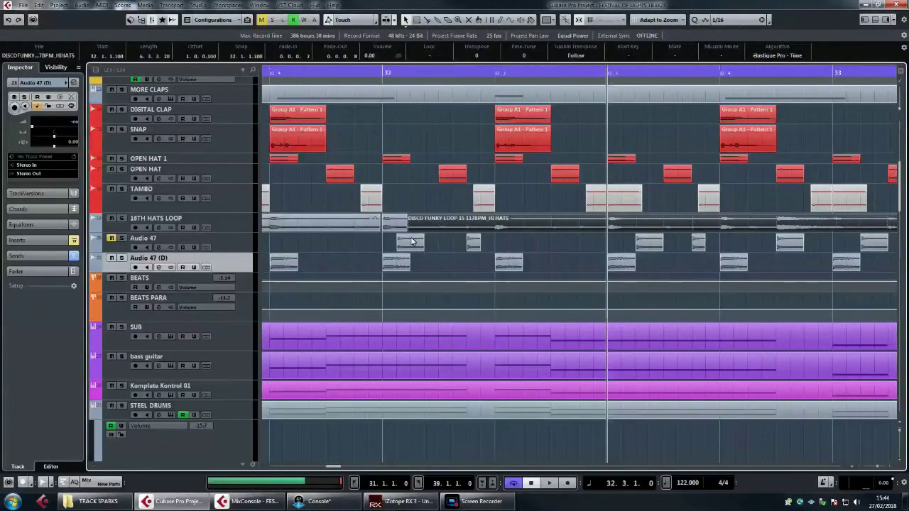
pyautogui.moveTo(411, 240); pyautogui.dragTo(412, 242)
pyautogui.click(629, 265)
pyautogui.hscroll(3, 612, 257)
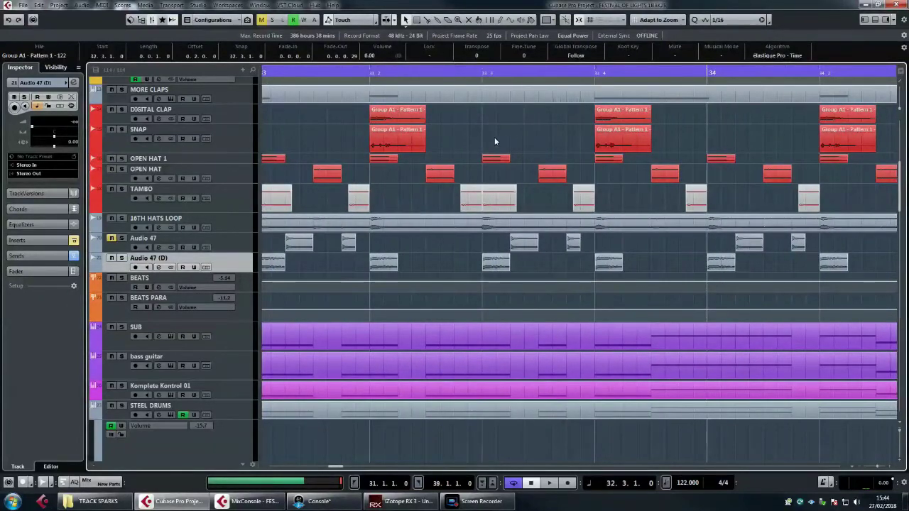
# Cut a short slice from 16TH HATS LOOP just before 33.3, nudge it to 33.2.4.119 and crossfade it with the following clip
pyautogui.moveTo(476, 71); pyautogui.dragTo(479, 105)
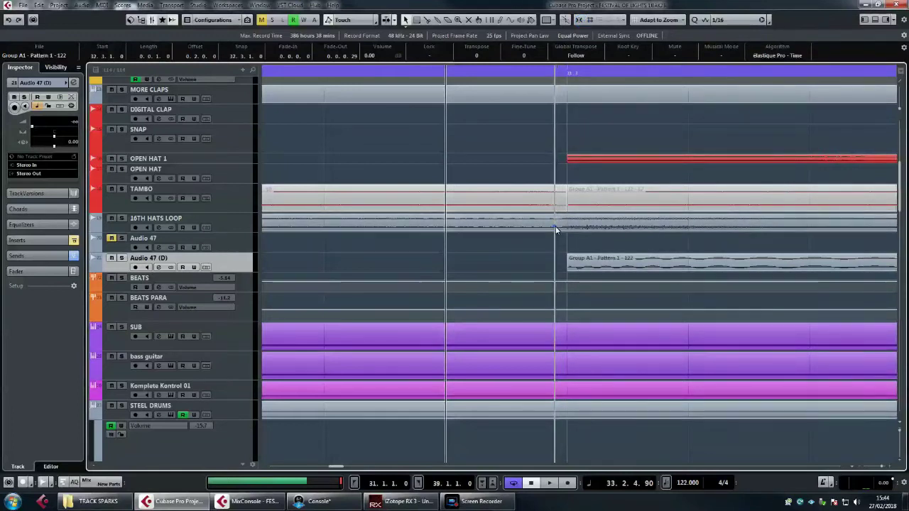
pyautogui.hscroll(3, 597, 229)
pyautogui.hscroll(-2, 645, 230)
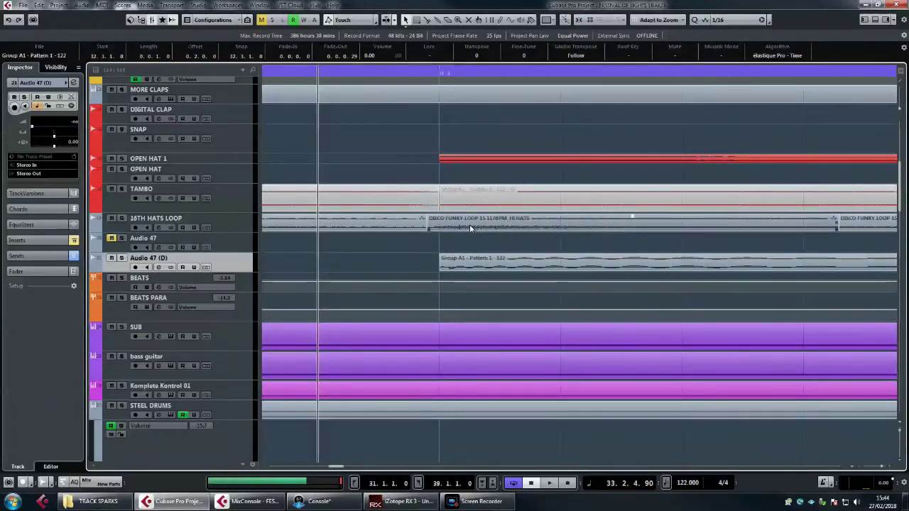
pyautogui.moveTo(469, 224); pyautogui.dragTo(476, 226)
pyautogui.press('x')
pyautogui.click(495, 225)
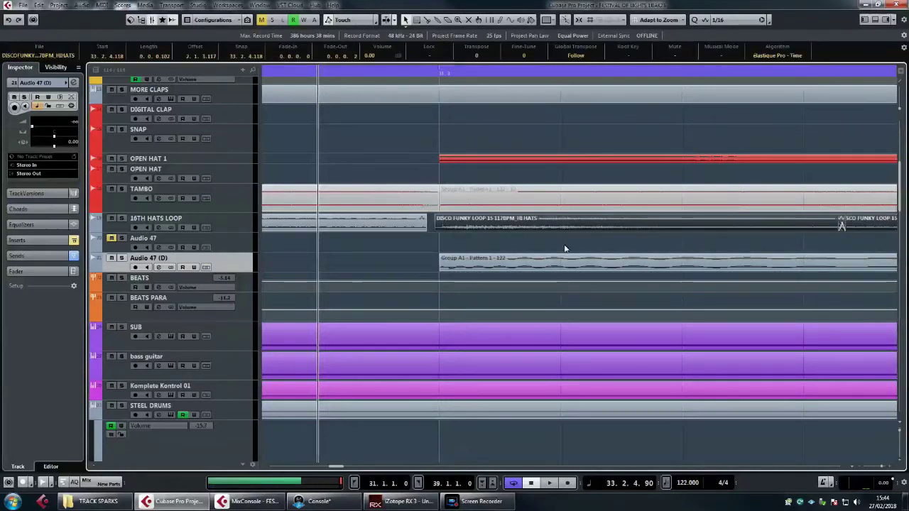
pyautogui.moveTo(516, 225); pyautogui.dragTo(516, 223)
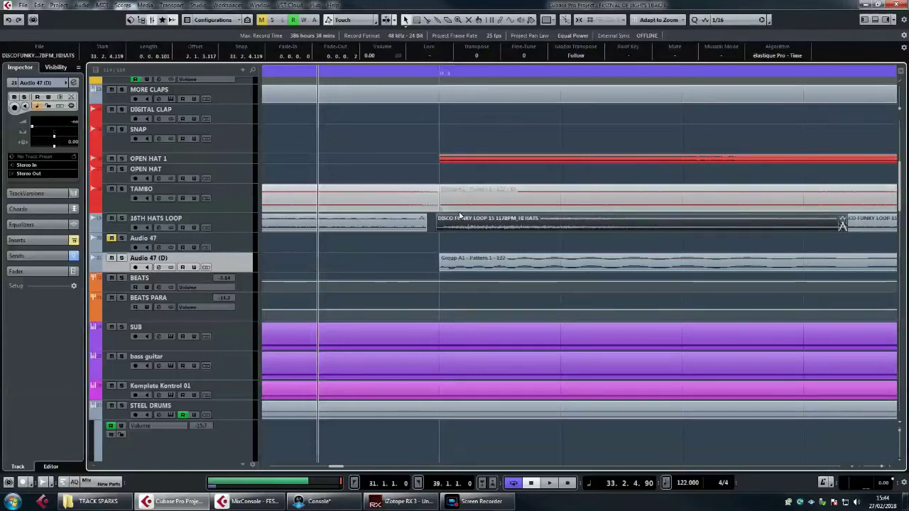
pyautogui.click(423, 225)
# Return to bar 31 and audition the mix, comparing the groove with Audio 47 (D) muted and unmuted
pyautogui.moveTo(414, 70); pyautogui.dragTo(419, 35)
pyautogui.press('KP_1')
pyautogui.hscroll(-3, 462, 176)
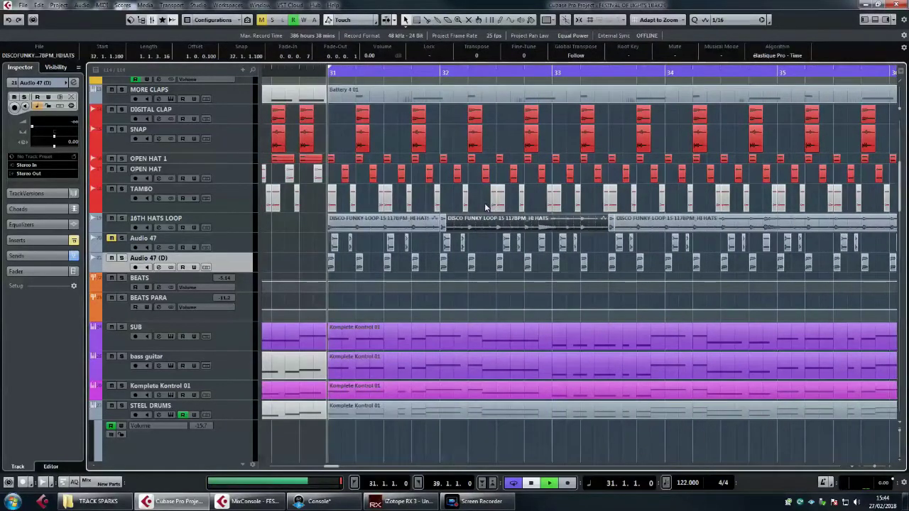
pyautogui.press('space')
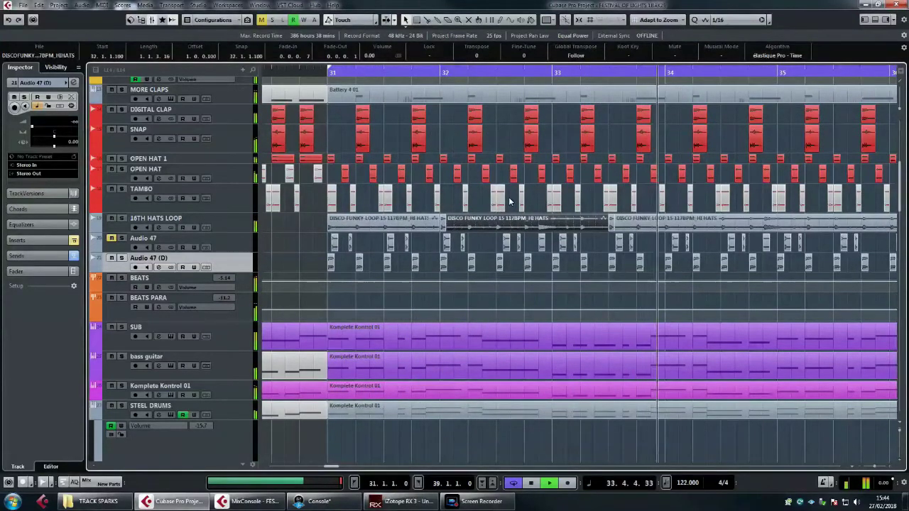
pyautogui.press('space')
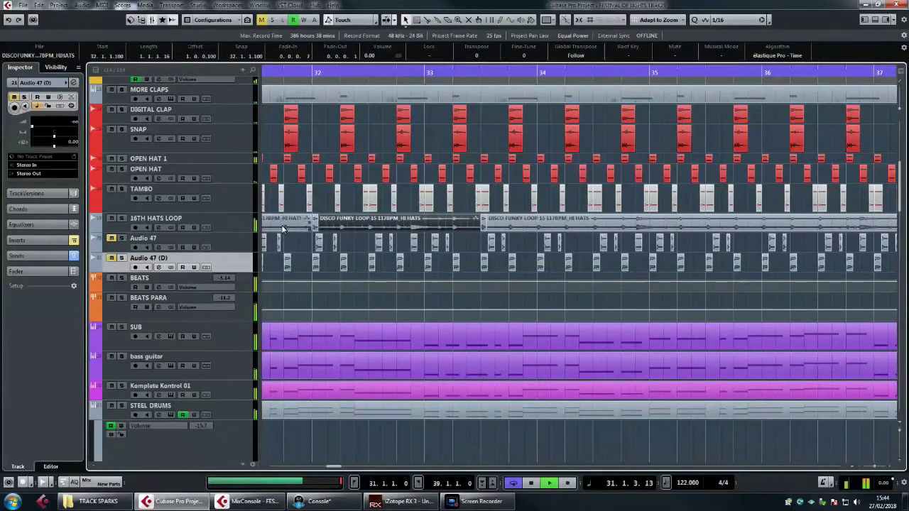
pyautogui.press('space')
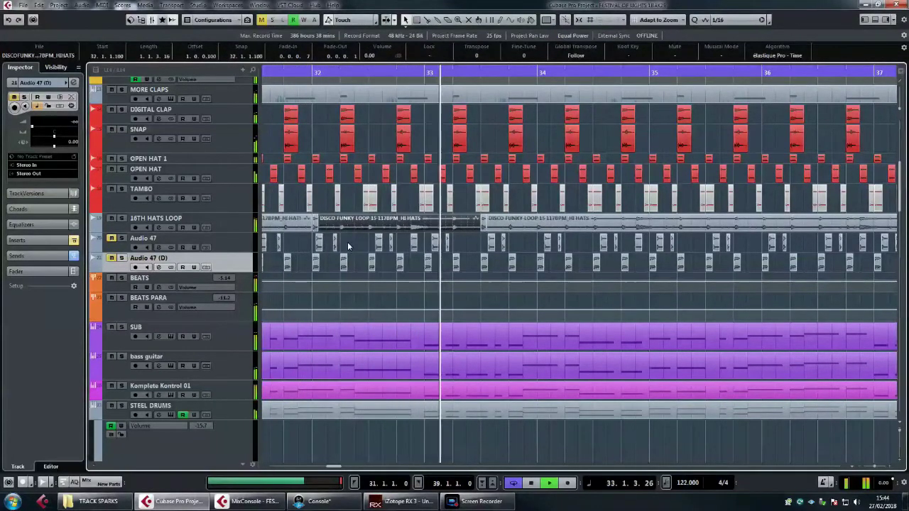
pyautogui.press('space')
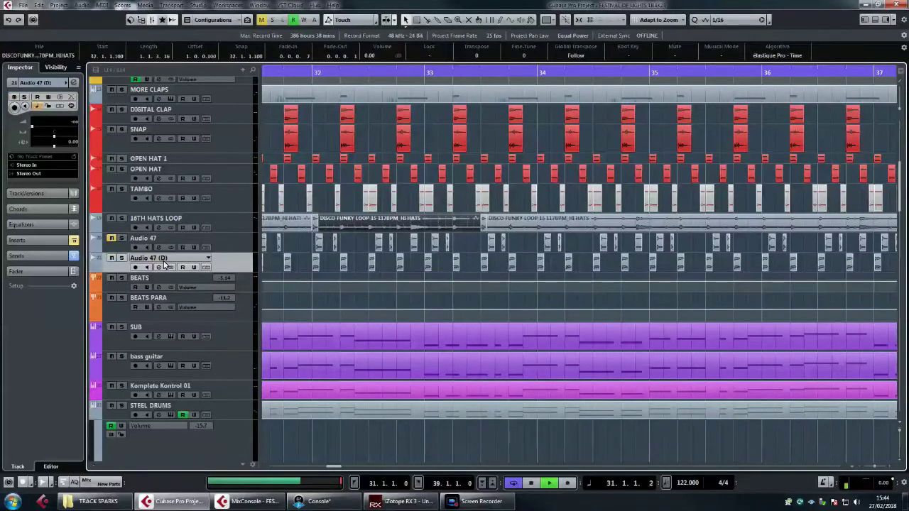
pyautogui.press('space')
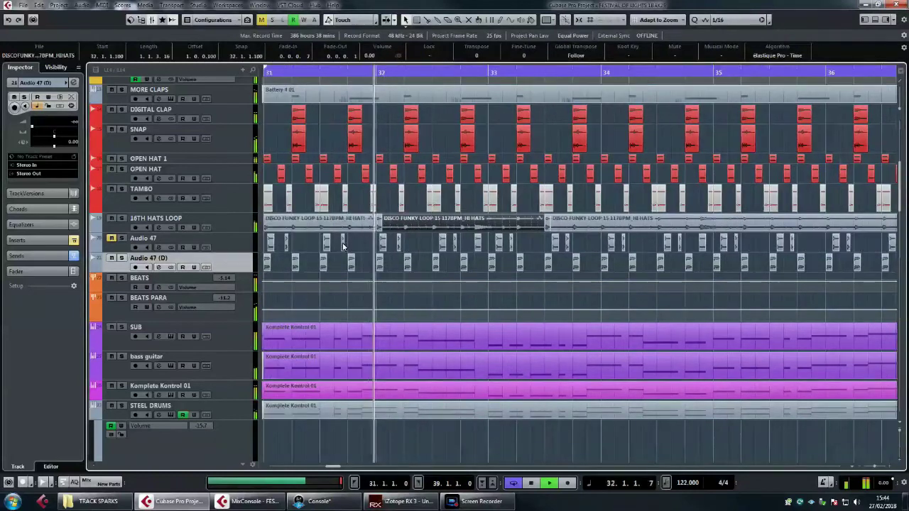
pyautogui.press('space')
# Open Audio 47 (D)'s channel settings, activate its Replika insert and show the Replika delay editor
pyautogui.click(158, 268)
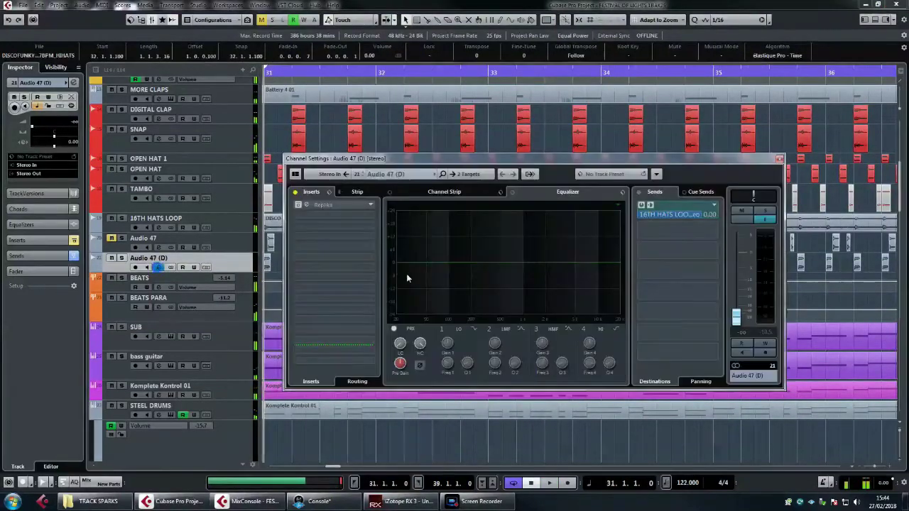
pyautogui.moveTo(440, 160); pyautogui.dragTo(448, 145)
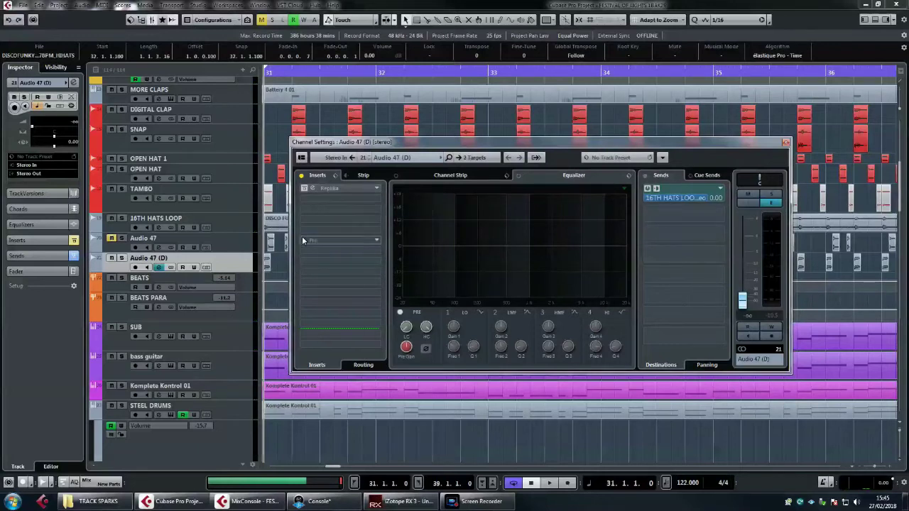
pyautogui.click(303, 188)
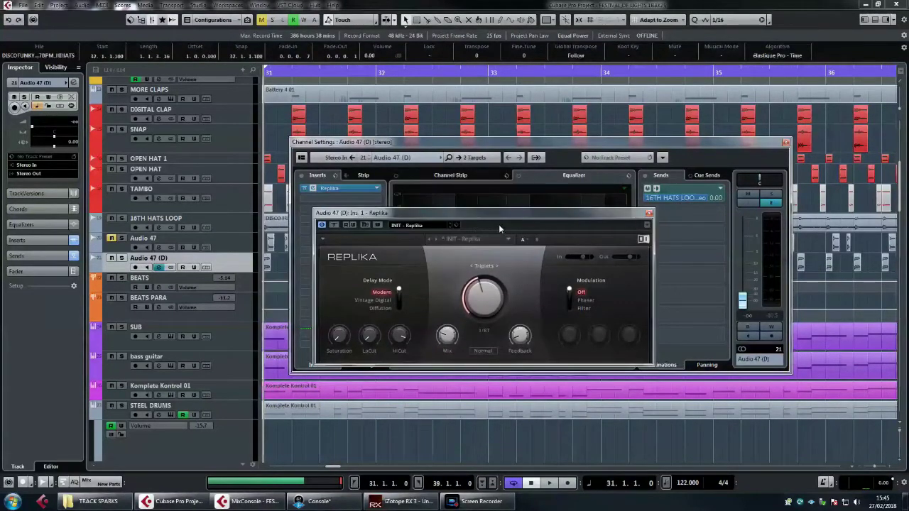
pyautogui.moveTo(488, 215); pyautogui.dragTo(505, 220)
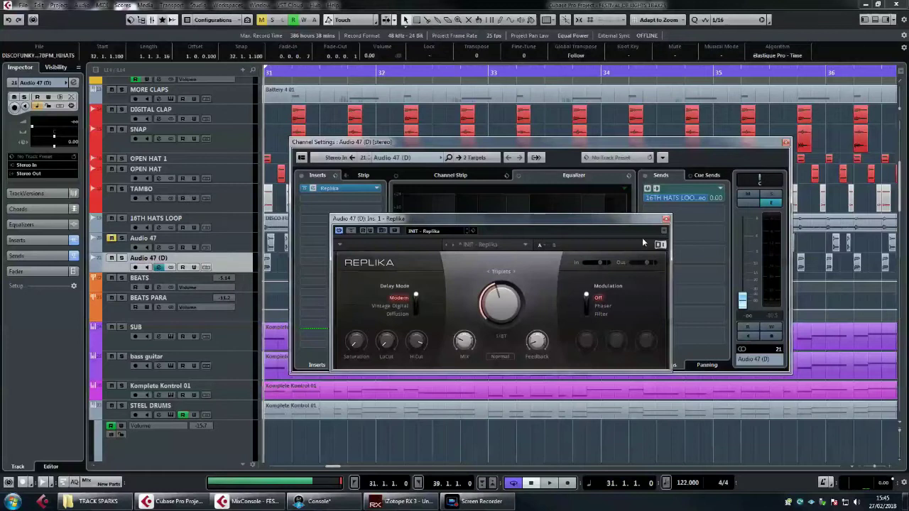
# Solo Audio 47 (D), raise its fader to -13.6 dB and audition the trigger with the Replika delay
pyautogui.click(771, 193)
pyautogui.moveTo(743, 302); pyautogui.dragTo(742, 283)
pyautogui.moveTo(581, 144); pyautogui.dragTo(695, 174)
pyautogui.click(387, 219)
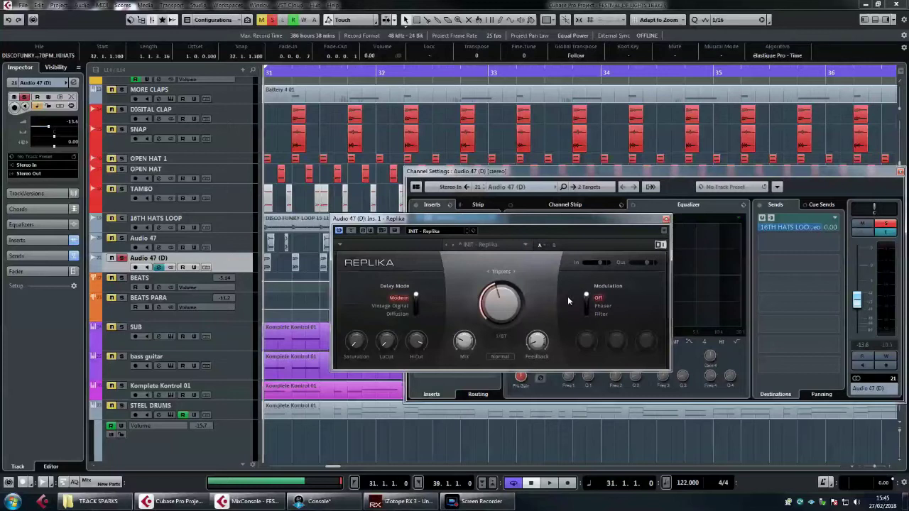
pyautogui.press('space')
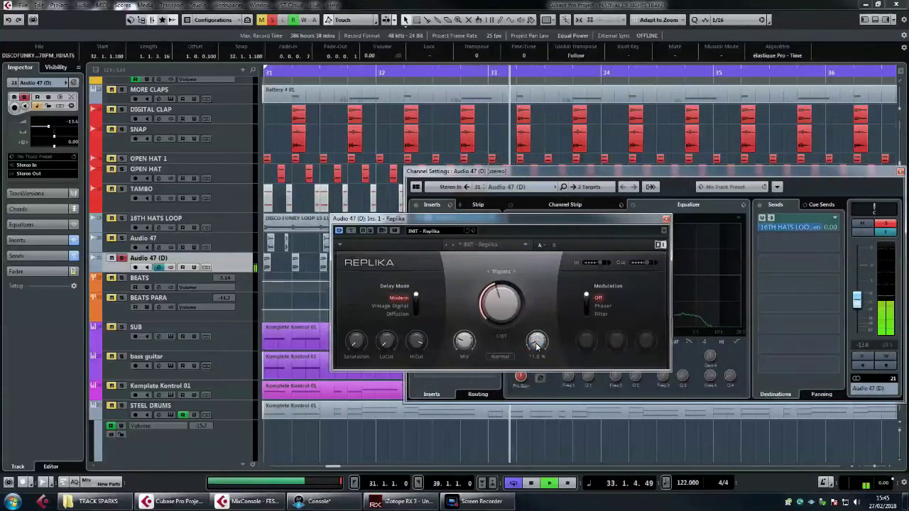
pyautogui.press('space')
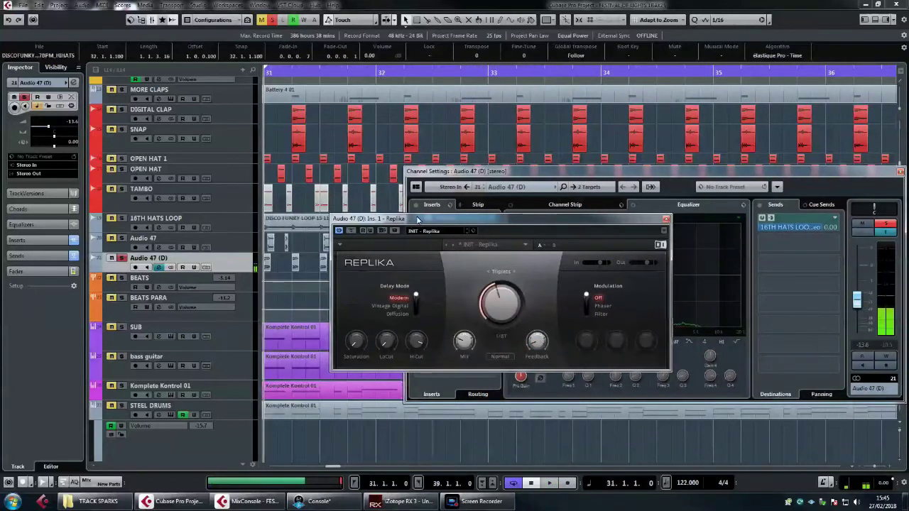
# Compare the soloed Audio 47 (D) trigger with Replika bypassed and active from bar 31, and close the Replika editor
pyautogui.click(351, 231)
pyautogui.press('space')
pyautogui.click(350, 231)
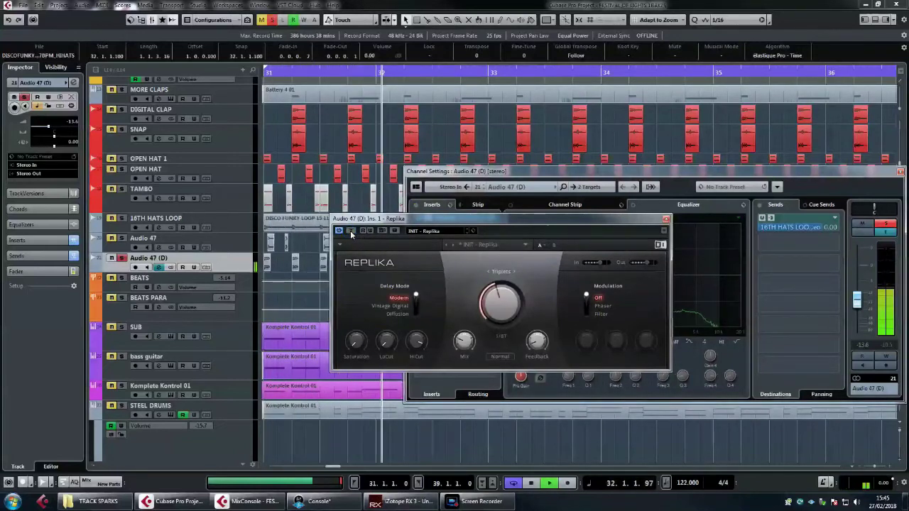
pyautogui.press('space')
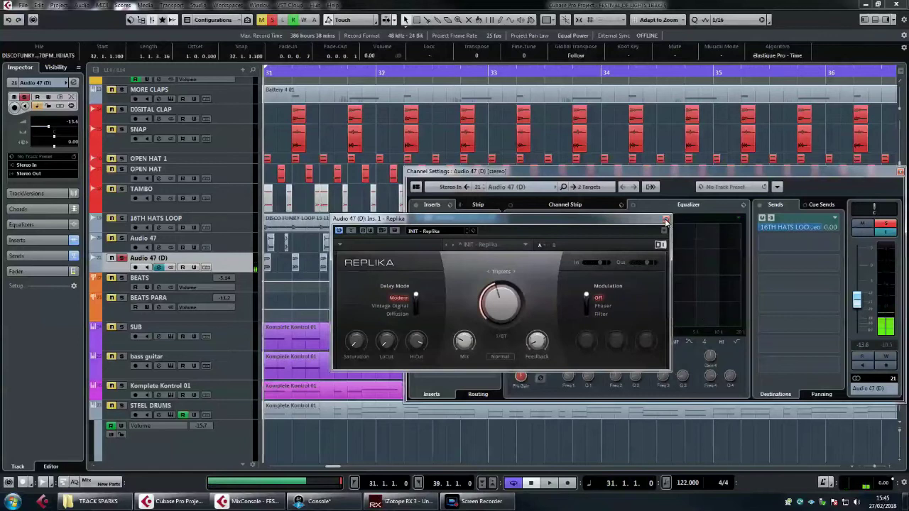
pyautogui.click(666, 221)
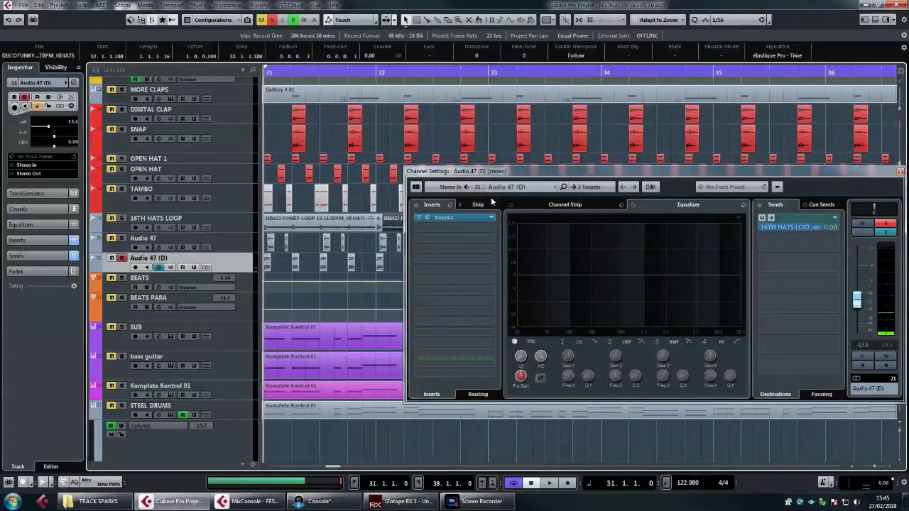
# Lower Audio 47 (D)'s fader fully in its channel settings, keeping the bars 31 to 39 loop in view
pyautogui.moveTo(414, 77); pyautogui.dragTo(348, 77)
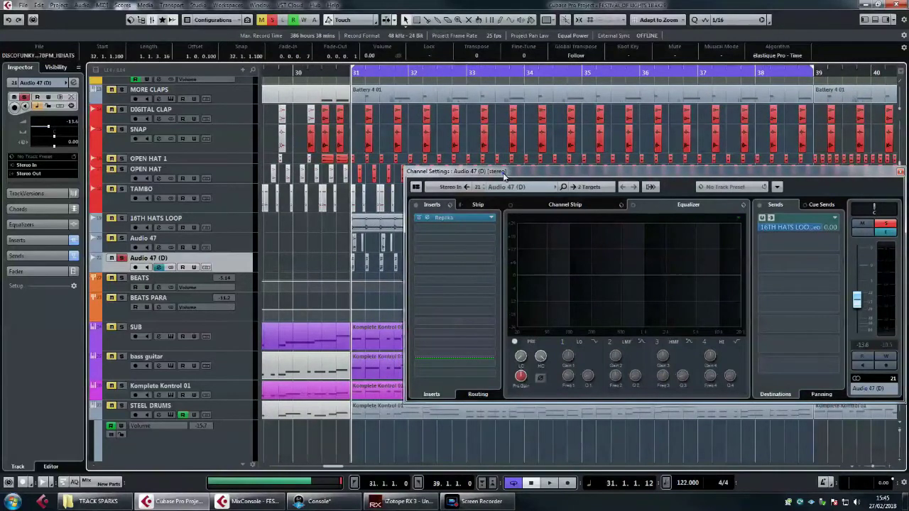
pyautogui.moveTo(503, 175); pyautogui.dragTo(437, 183)
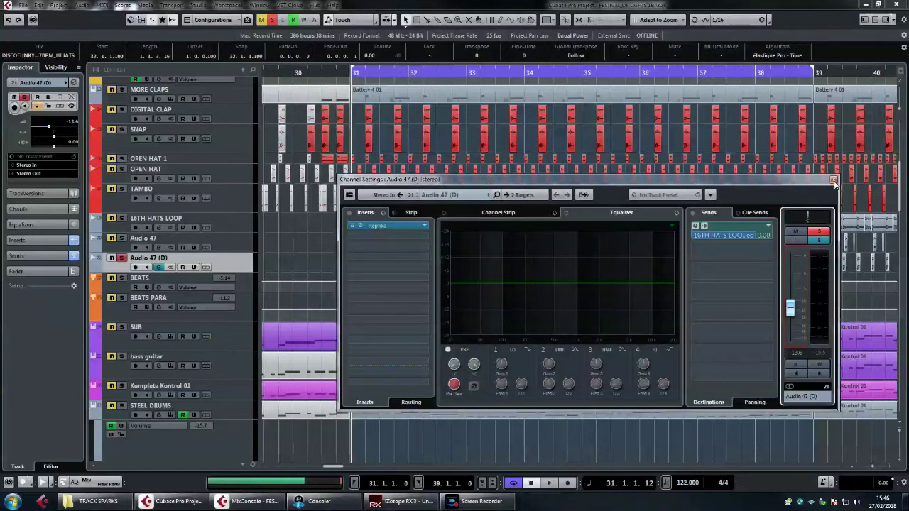
pyautogui.moveTo(790, 313); pyautogui.dragTo(790, 340)
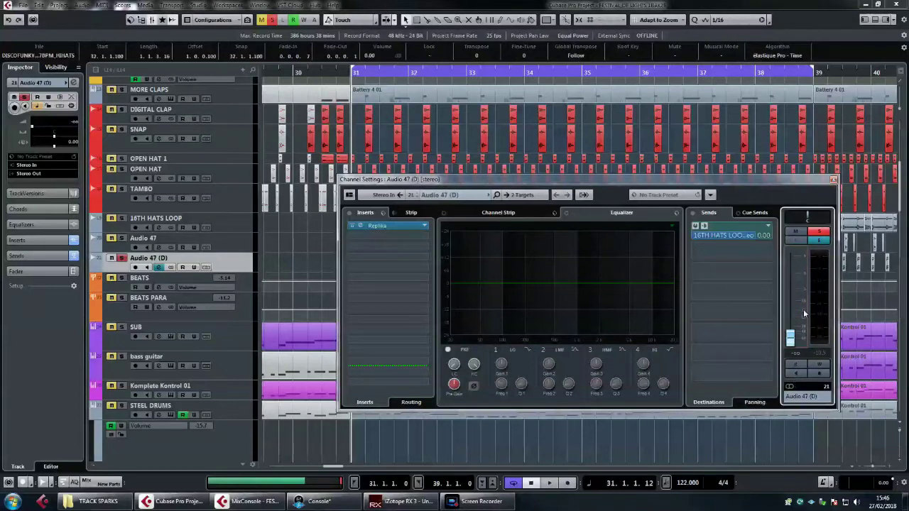
# Close Audio 47 (D)'s channel settings and audition soloed 16TH HATS LOOP, BEATS and BEATS PARA with and without the Audio 47 (D) trigger
pyautogui.click(820, 232)
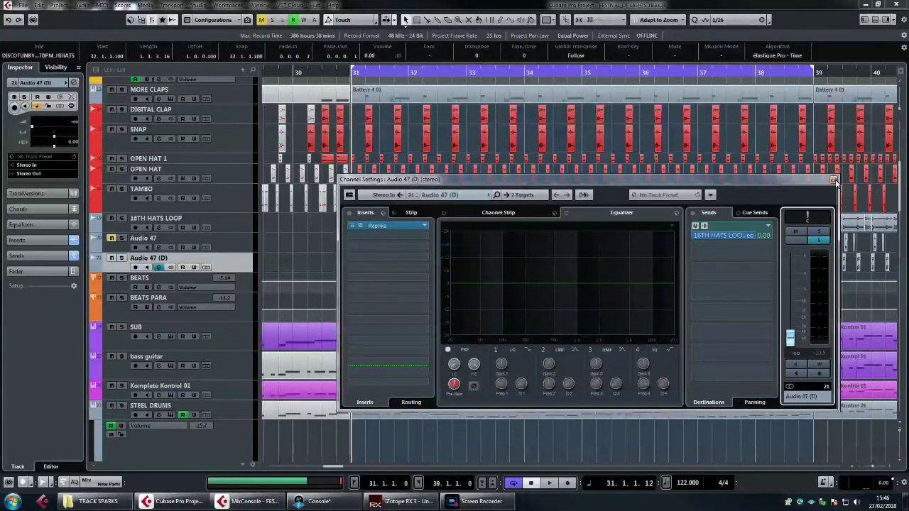
pyautogui.click(833, 180)
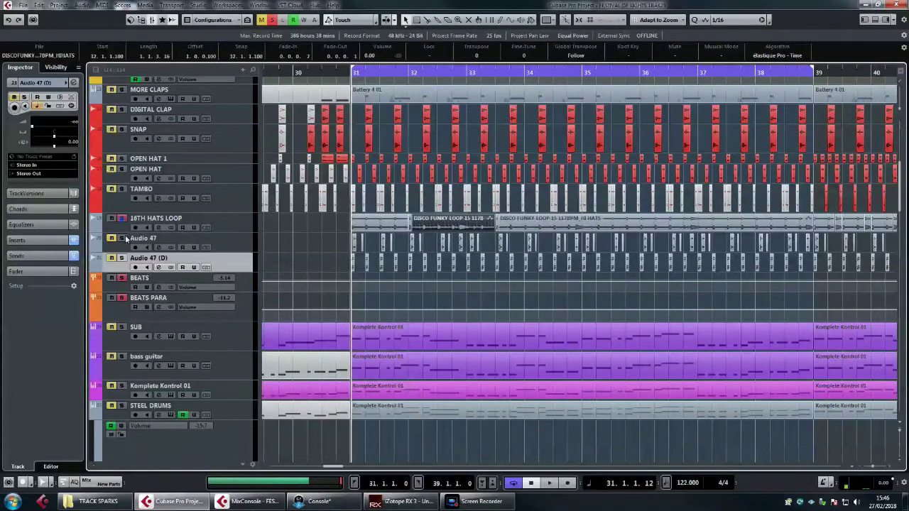
pyautogui.click(122, 259)
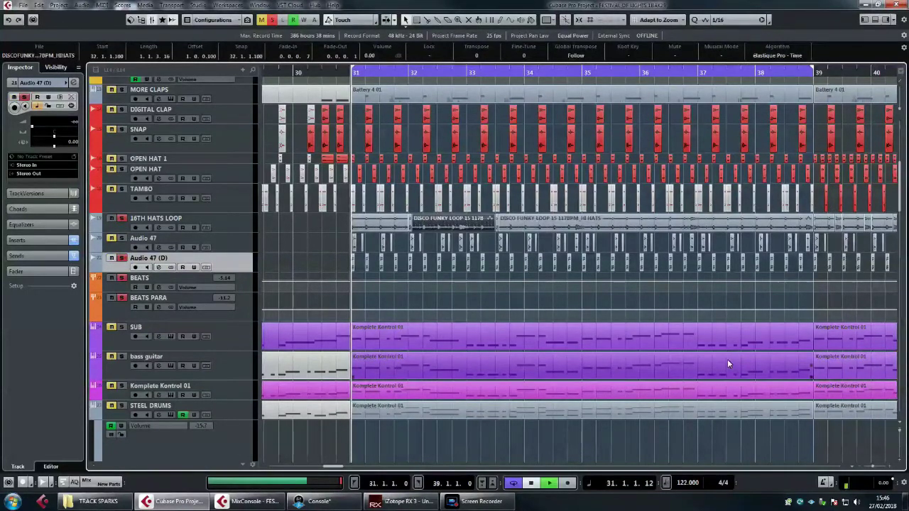
pyautogui.press('space')
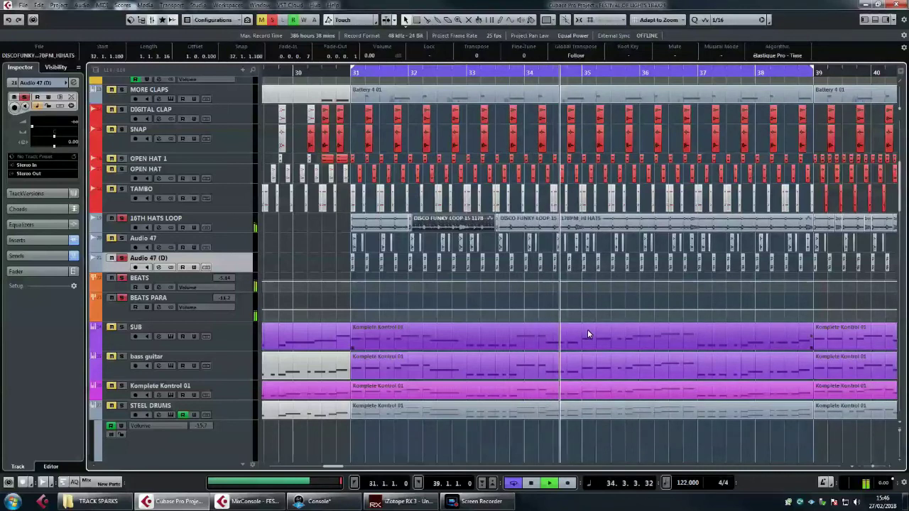
pyautogui.press('space')
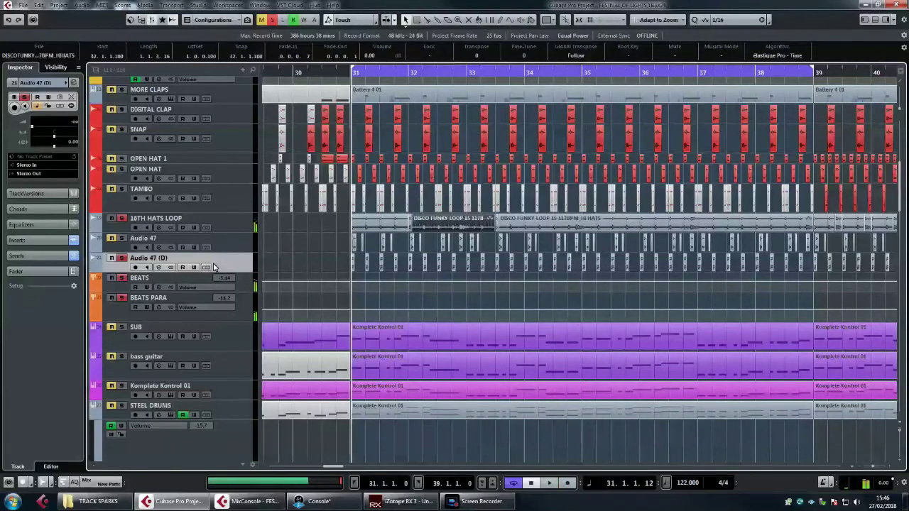
pyautogui.click(121, 260)
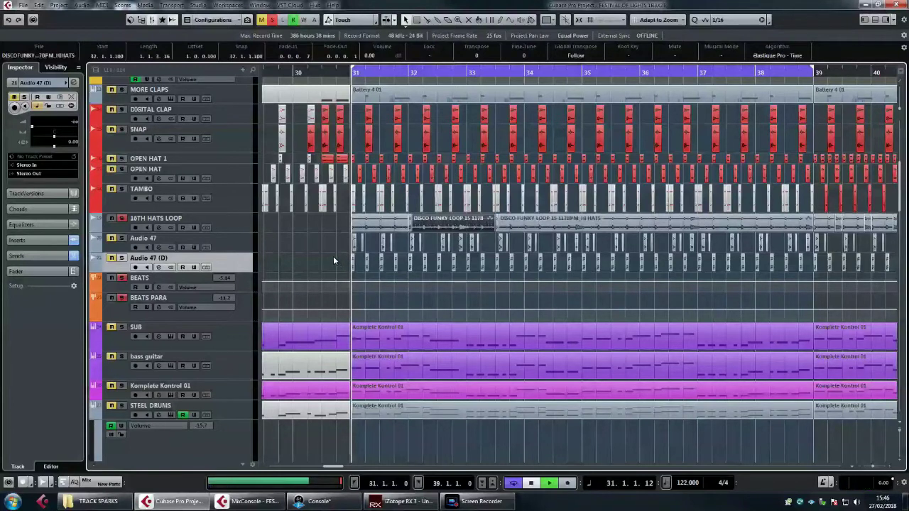
pyautogui.press('space')
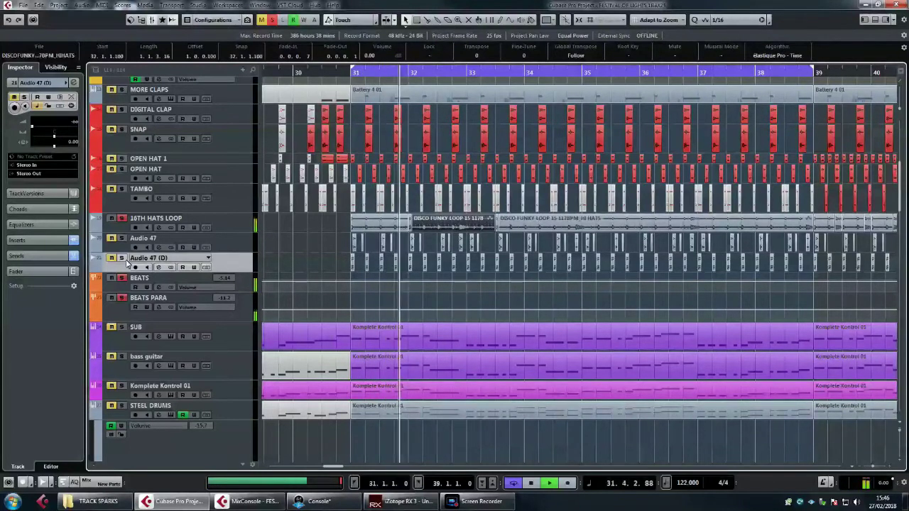
# Solo Audio 47 (D), open its channel settings and compare the soloed groove with Replika bypassed and active
pyautogui.click(160, 268)
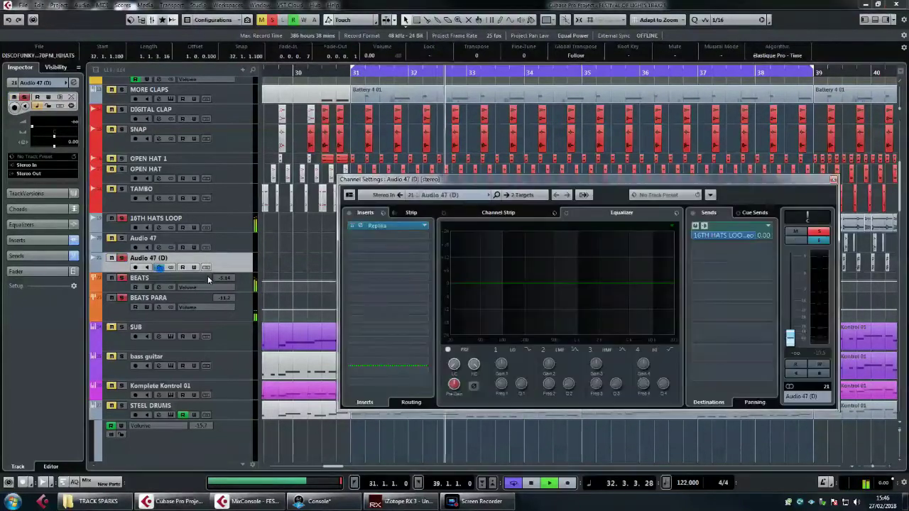
pyautogui.click(352, 225)
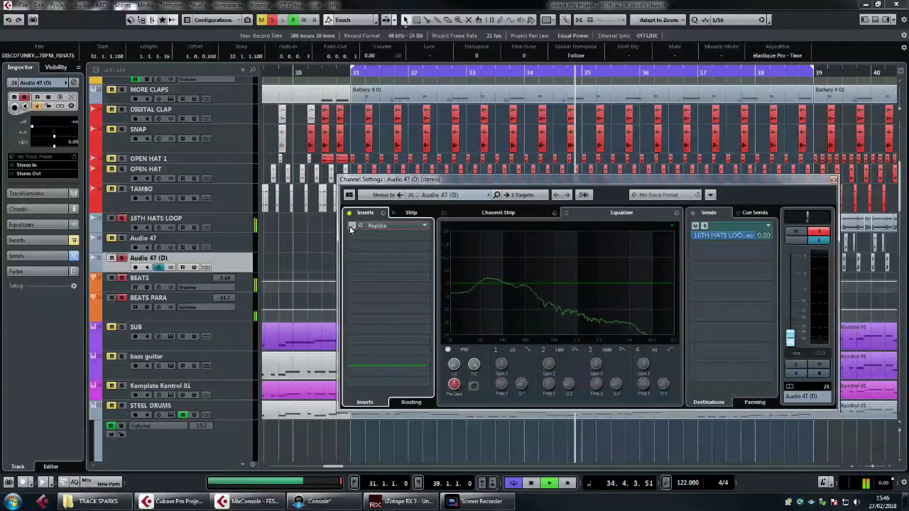
pyautogui.click(351, 226)
pyautogui.press('space')
pyautogui.press('space')
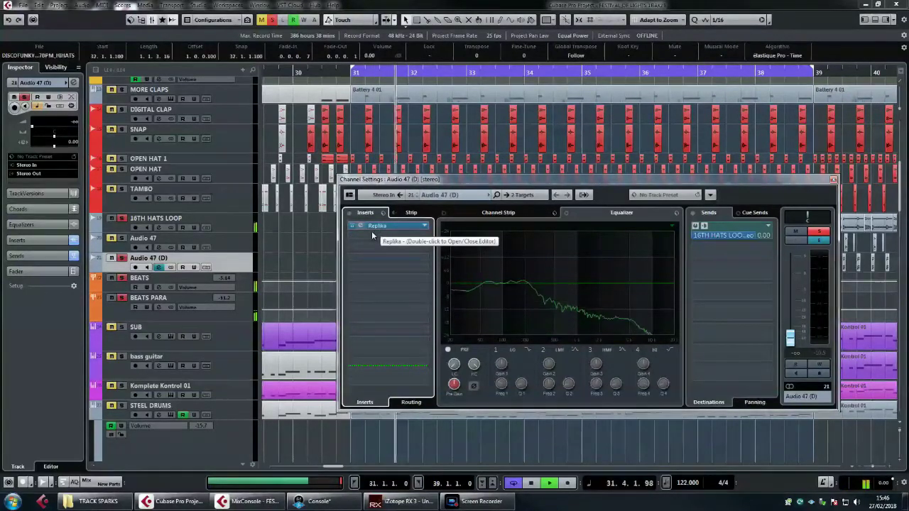
pyautogui.press('space')
# Clear the solos with only Audio 47 muted, close the channel settings and play the full mix from bar 31
pyautogui.click(822, 234)
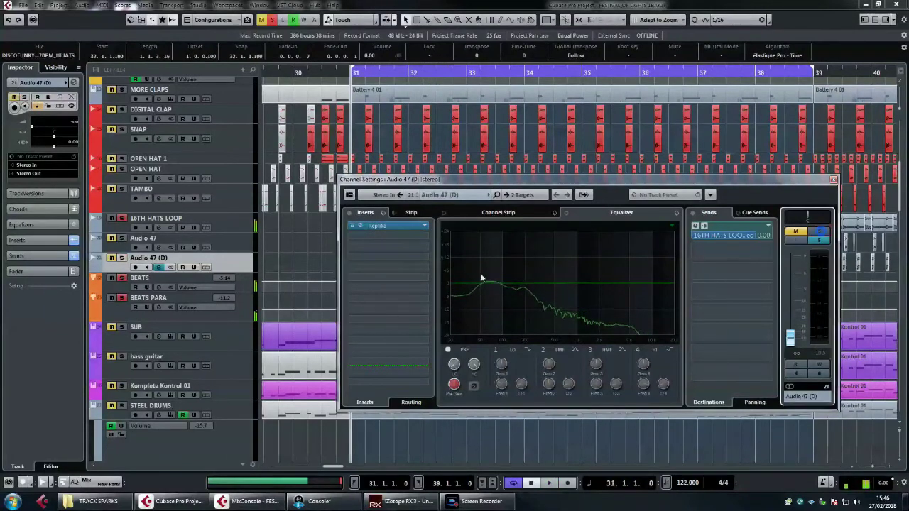
pyautogui.click(111, 238)
pyautogui.click(832, 181)
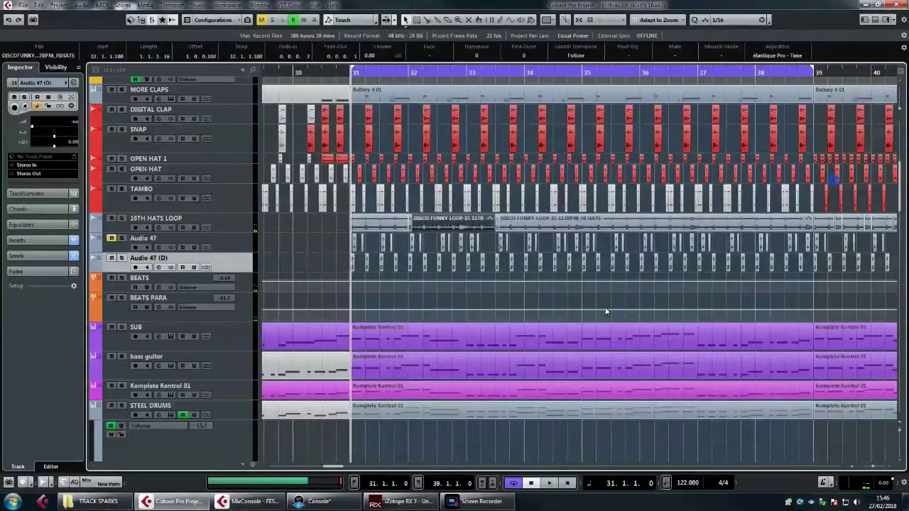
pyautogui.click(382, 218)
pyautogui.press('space')
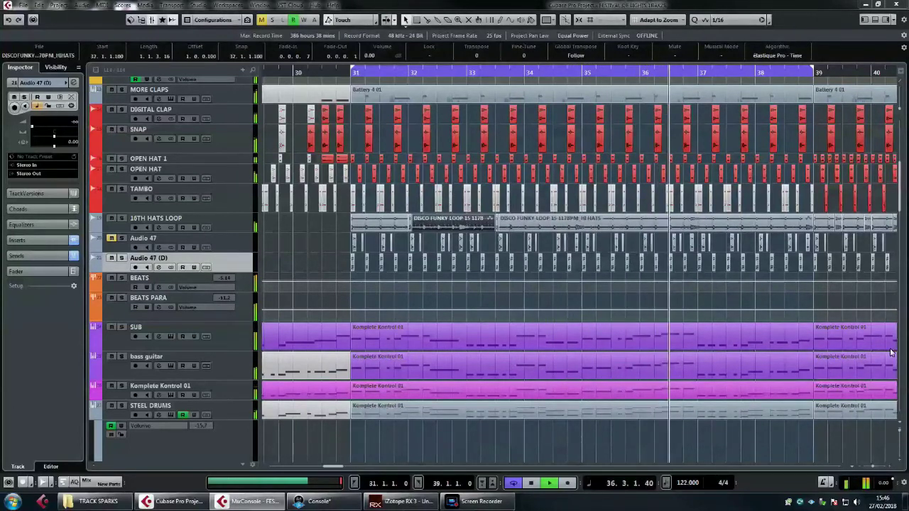
# Open Audio 47 (D)'s channel settings and compare the full mix with its Replika insert bypassed and active
pyautogui.click(158, 267)
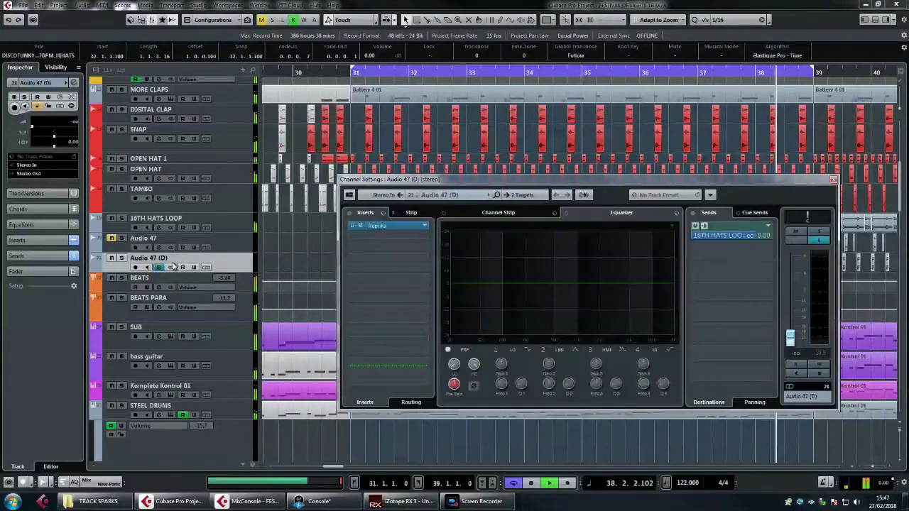
pyautogui.press('space')
pyautogui.click(352, 228)
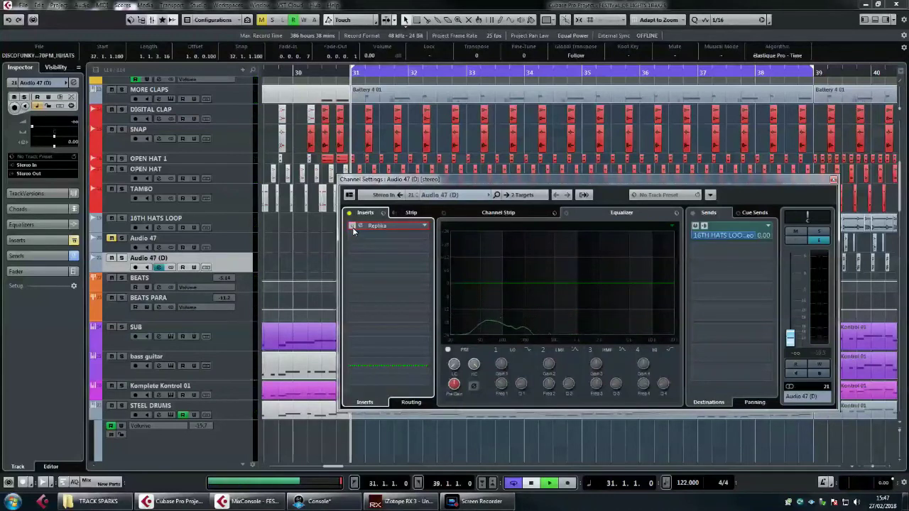
pyautogui.press('space')
pyautogui.press('space')
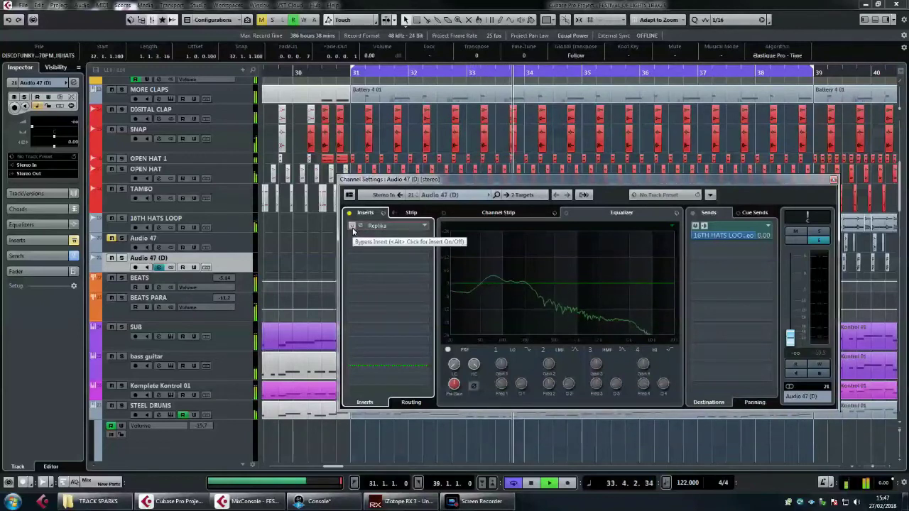
pyautogui.click(352, 227)
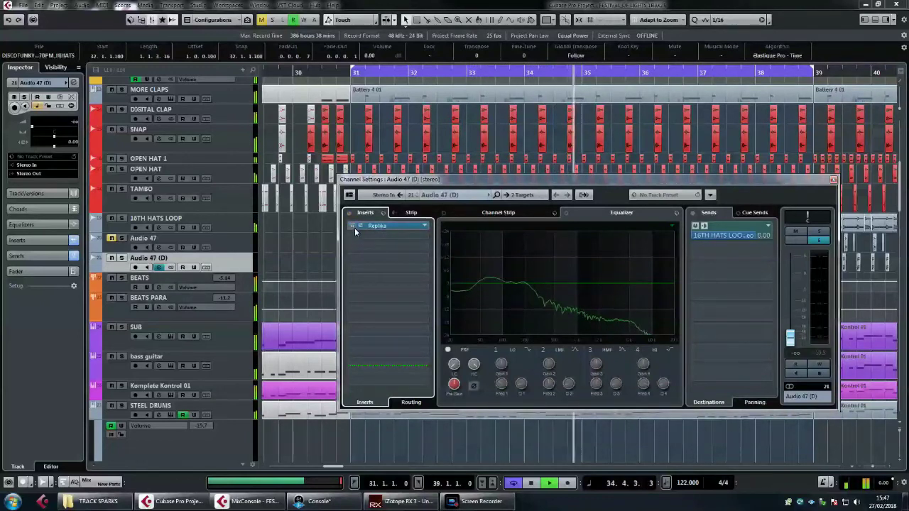
# Replay the full mix from bar 31 with Replika active, and close Audio 47 (D)'s channel settings
pyautogui.press('space')
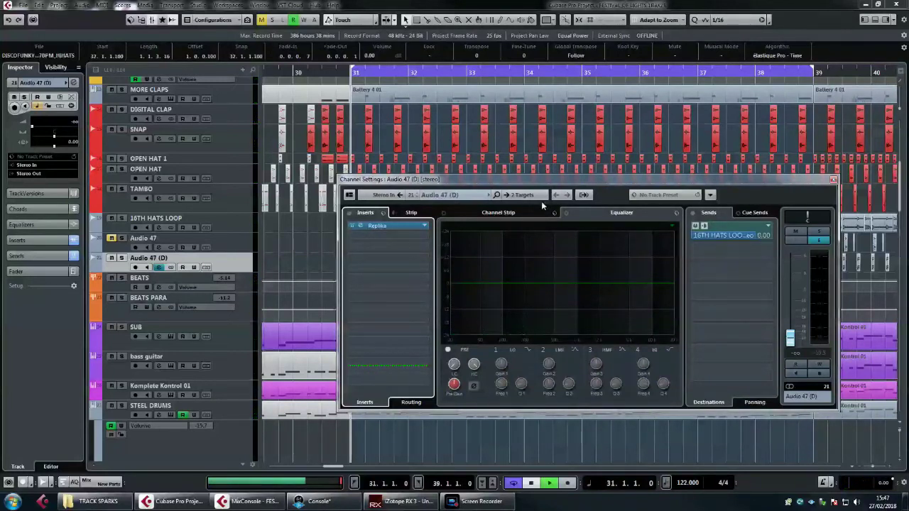
pyautogui.press('space')
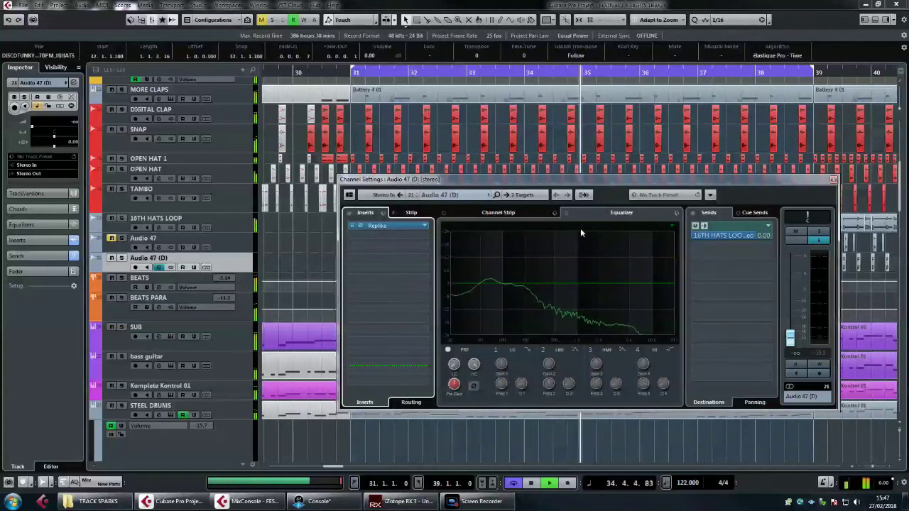
pyautogui.press('space')
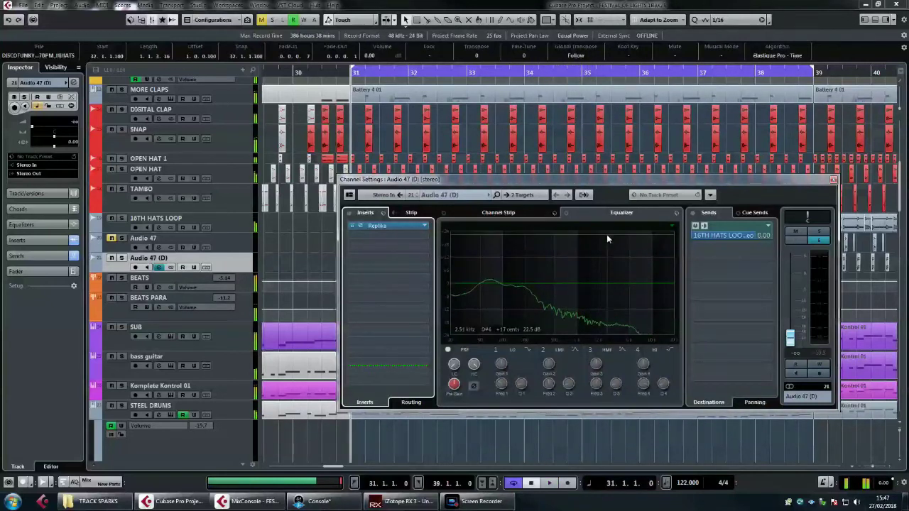
pyautogui.moveTo(569, 177); pyautogui.dragTo(543, 166)
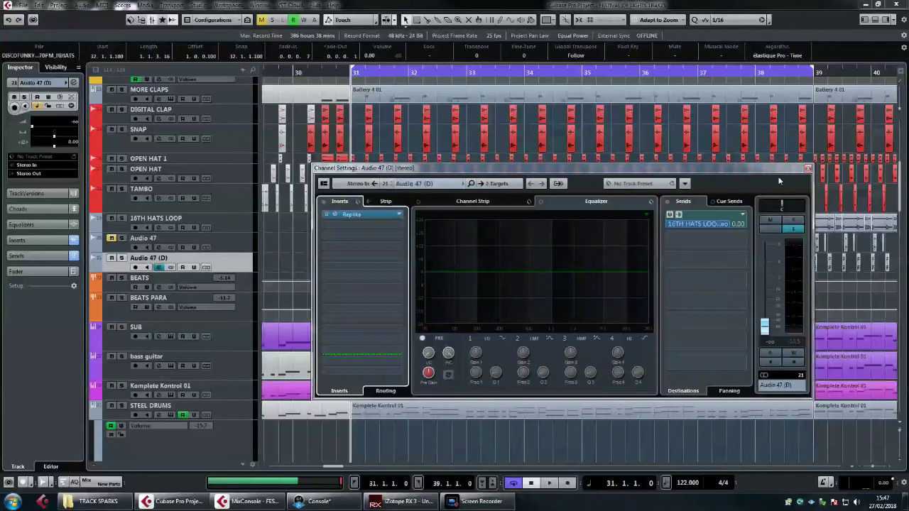
pyautogui.click(807, 169)
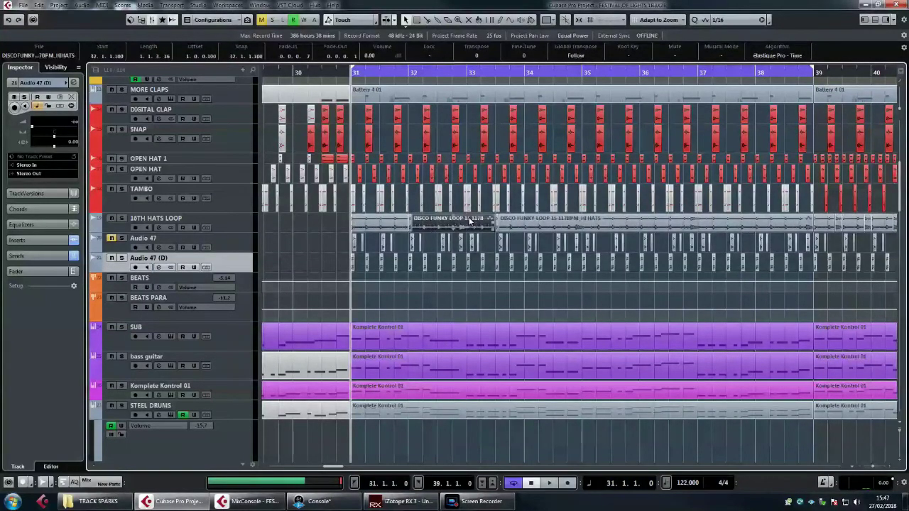
pyautogui.hscroll(2, 469, 221)
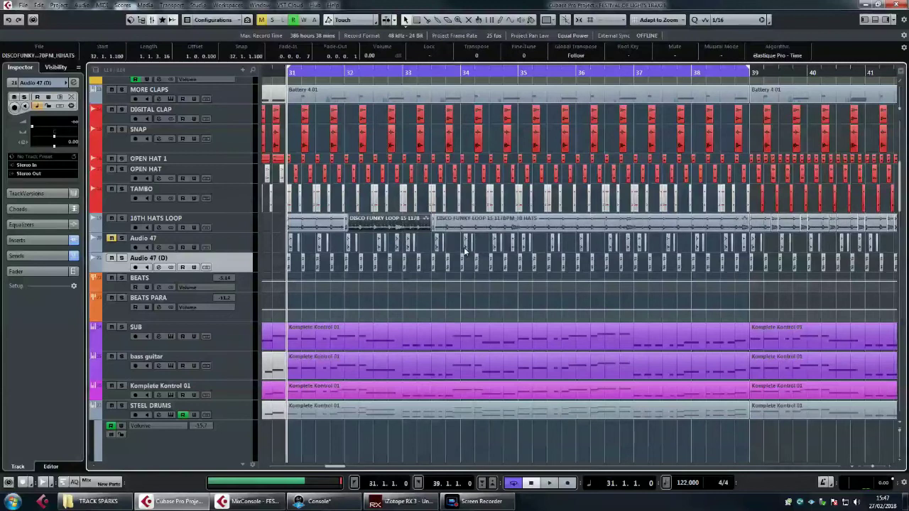